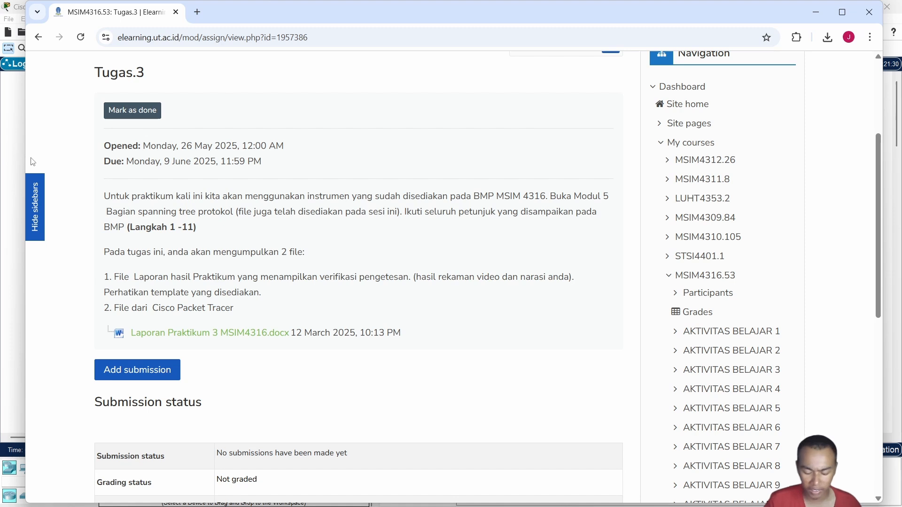
Switch to Cisco Packet Tracer and place four 2950T-24 switches in a diamond layout on the logical workspace
left_click(14, 151)
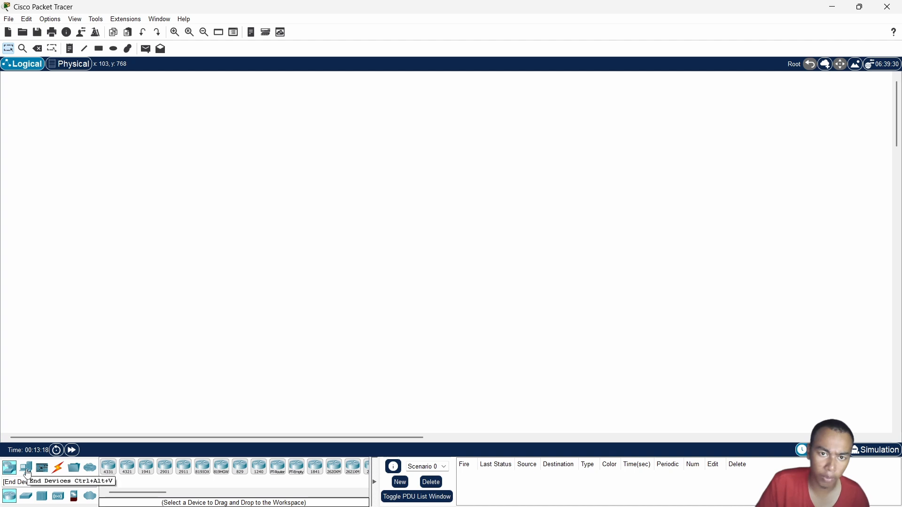
left_click(26, 495)
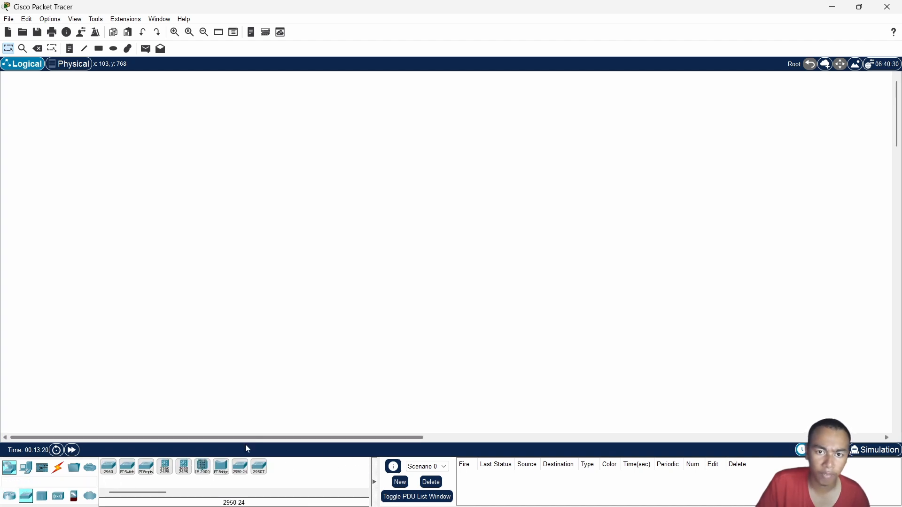
left_click(258, 468)
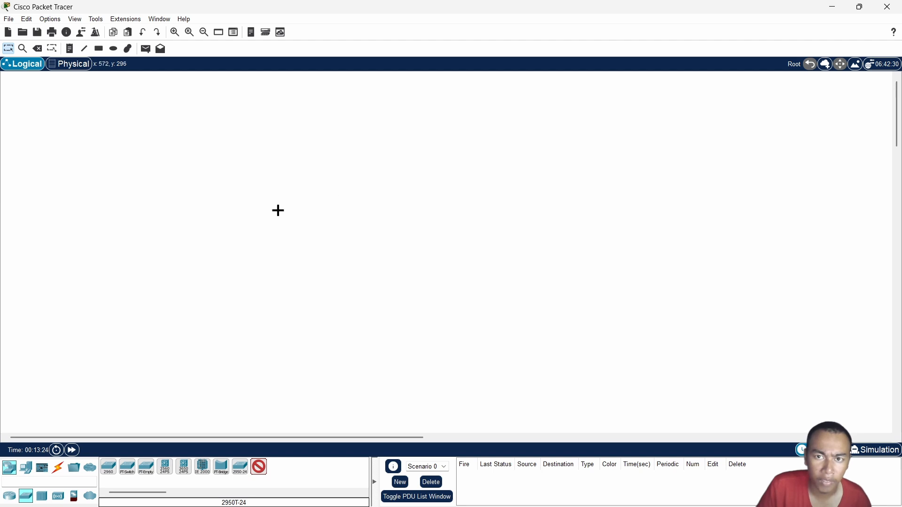
left_click(324, 203)
left_click(259, 467)
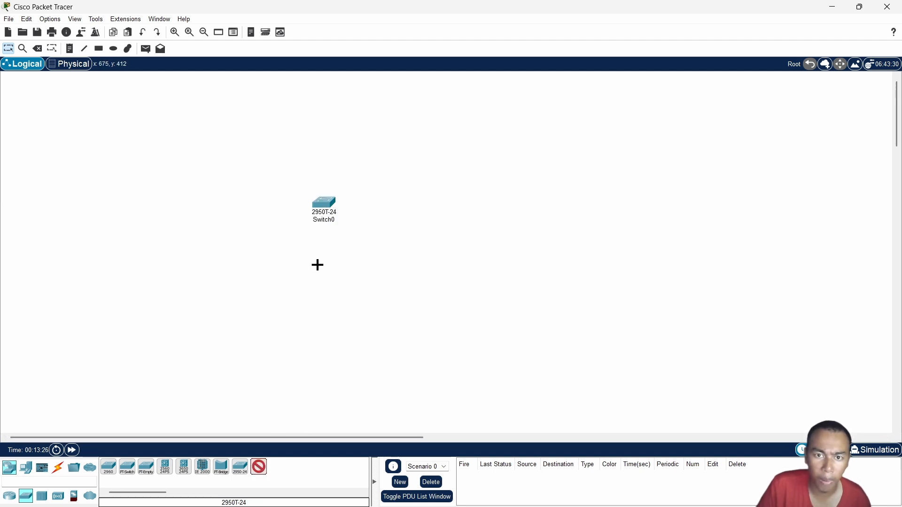
left_click(278, 264)
left_click(258, 467)
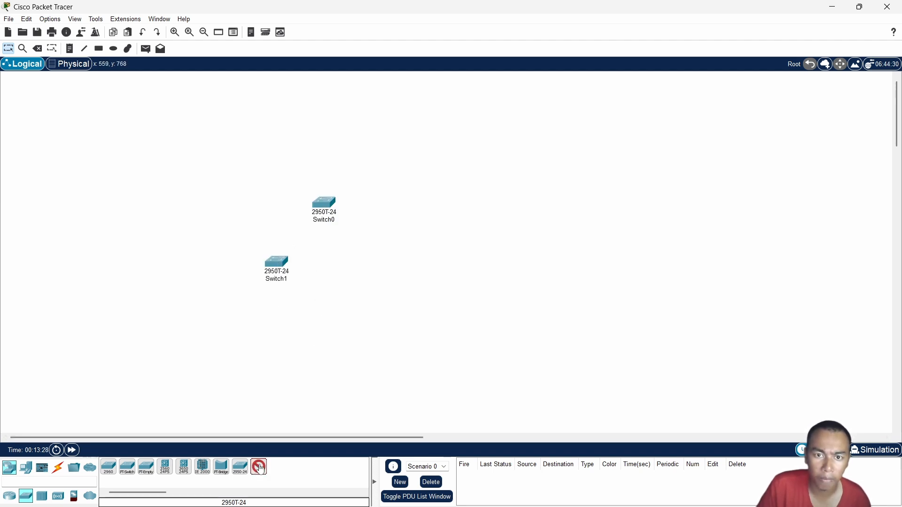
left_click(377, 264)
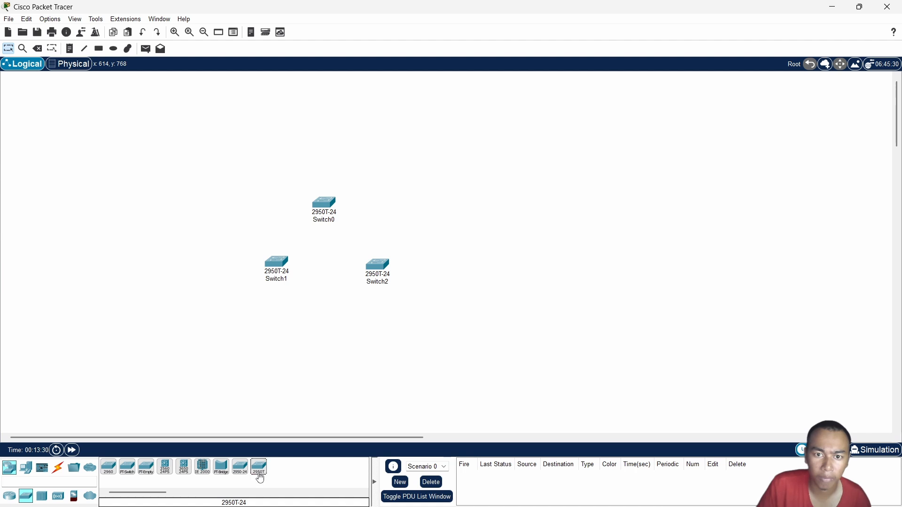
left_click(259, 467)
left_click(318, 334)
left_click_drag(376, 266, 371, 261)
mouse_move(329, 338)
left_mouse_down()
mouse_move(334, 318)
mouse_move(335, 331)
left_mouse_up()
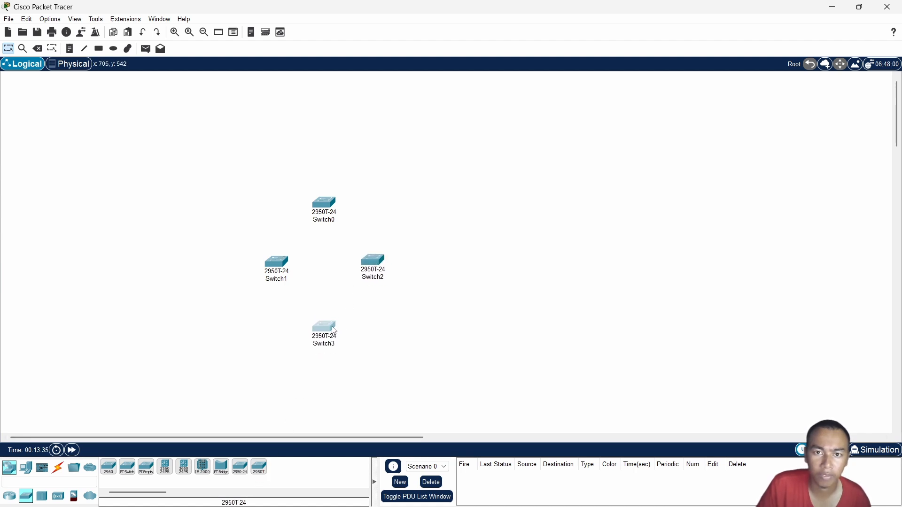
Add two PC-PT end devices, one above and one below the switches on their left side
left_click(26, 467)
left_click(108, 467)
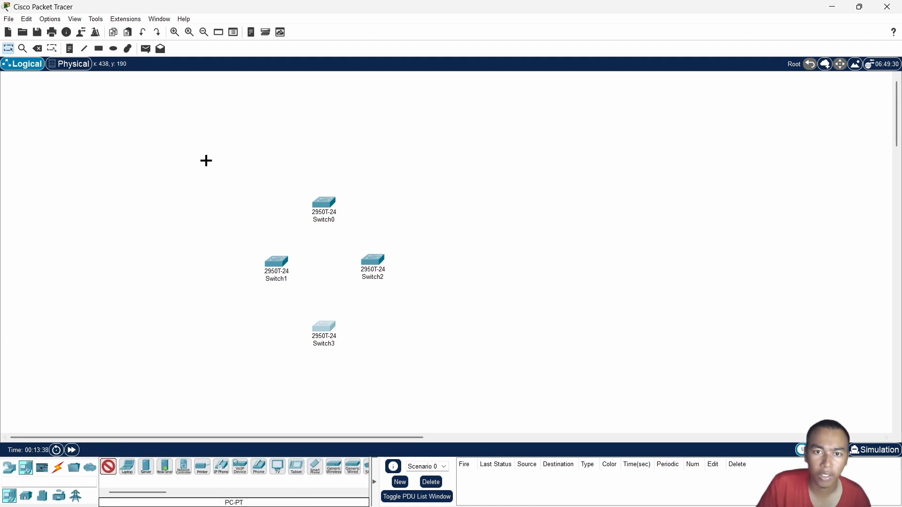
left_click(200, 168)
left_click(109, 466)
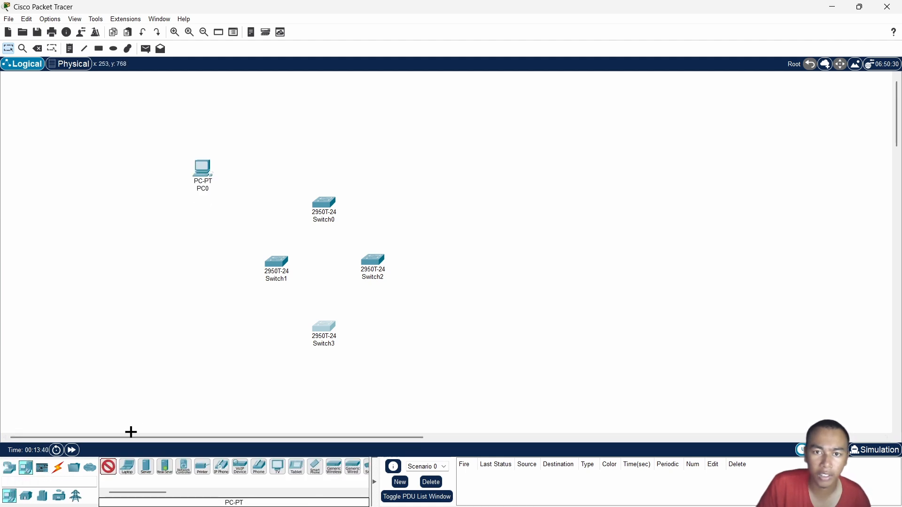
left_click(193, 380)
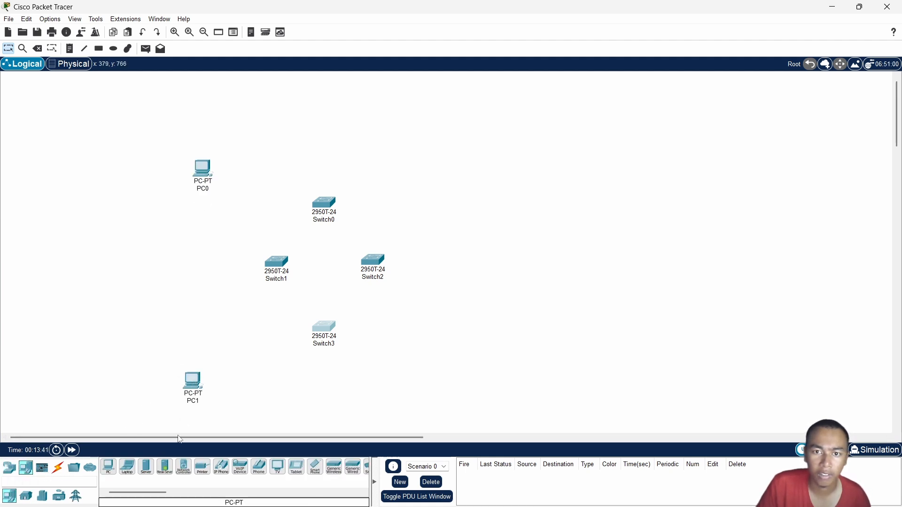
Connect PC1 FastEthernet0 to Switch3 FastEthernet0/1 with a Copper Straight-Through cable
left_click(58, 467)
left_click(146, 467)
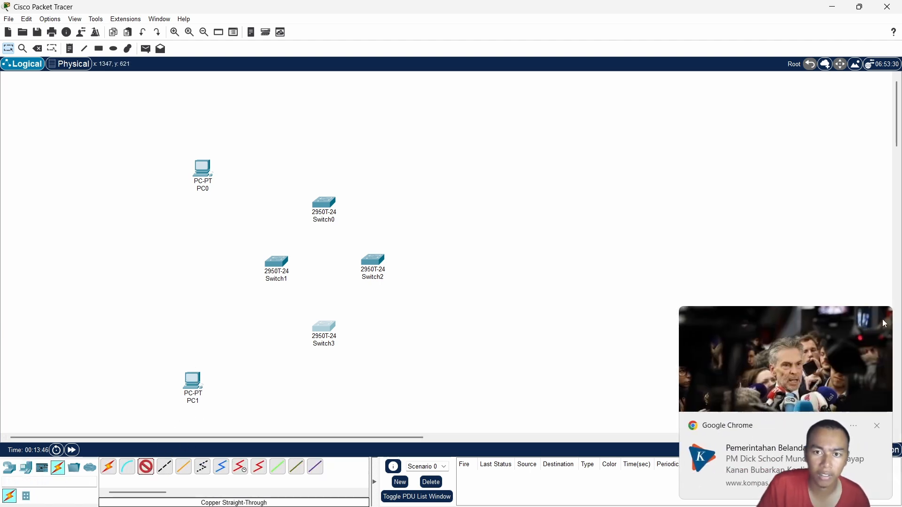
left_click(877, 426)
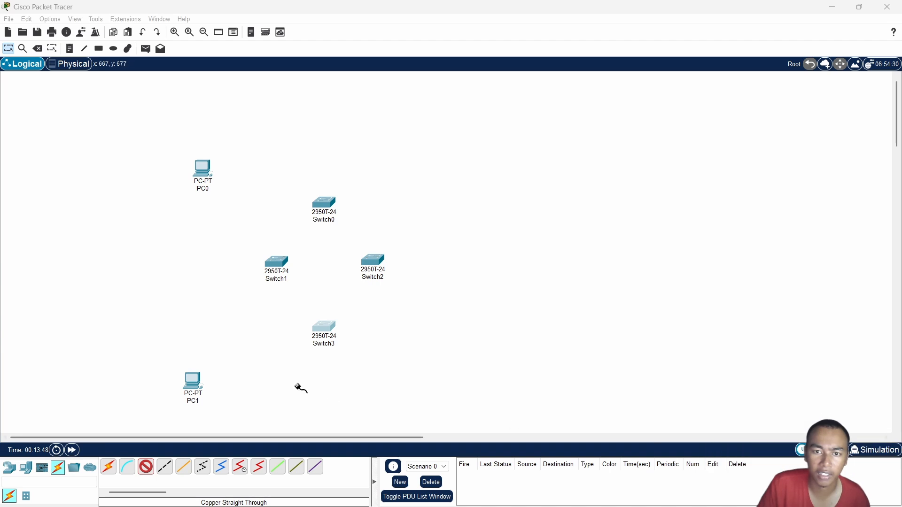
left_click(192, 380)
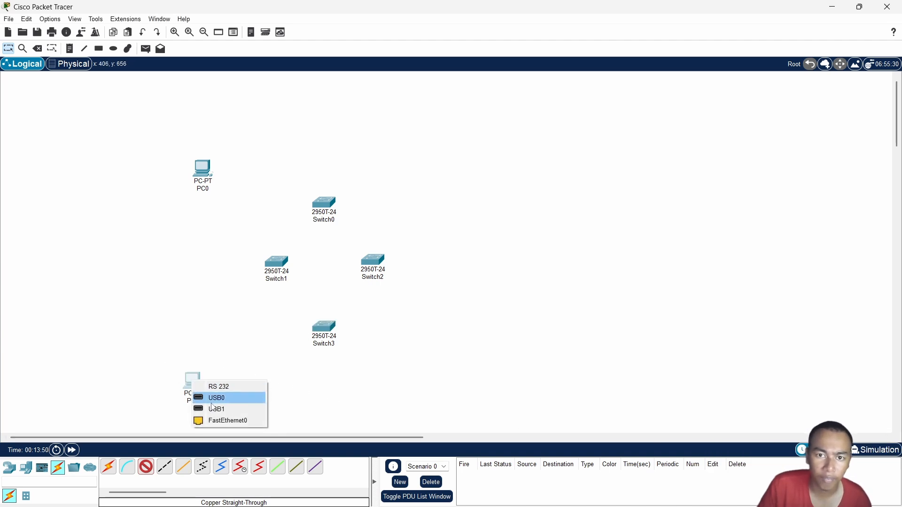
left_click(218, 421)
left_click(323, 327)
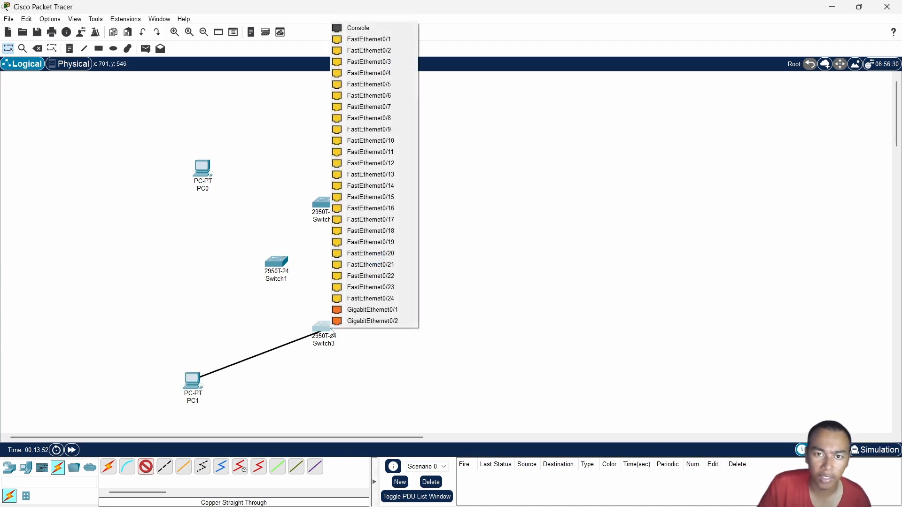
left_click(364, 39)
Connect PC0 to Switch0 using the automatically chosen connection type
left_click(108, 466)
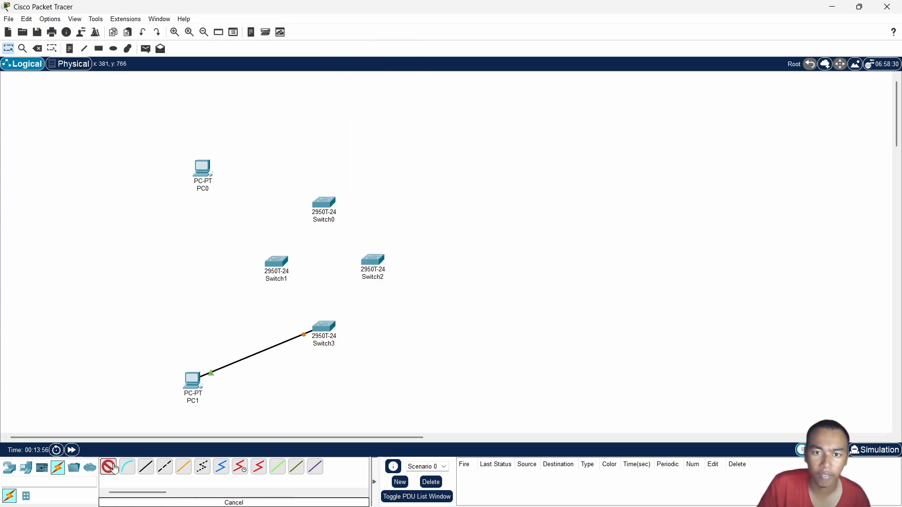
left_click(205, 171)
left_click(323, 203)
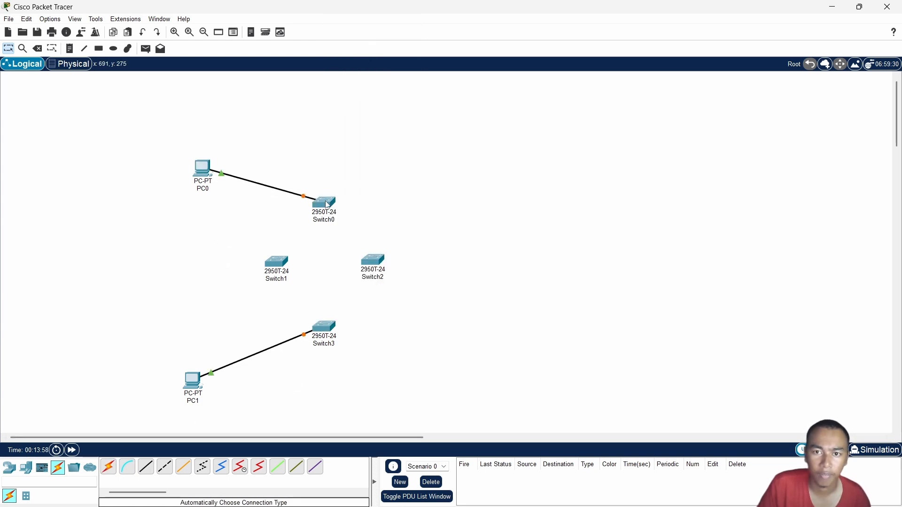
Connect Switch0 FastEthernet0/24 to Switch1 FastEthernet0/23 with a Copper Cross-Over cable
left_click(108, 467)
left_click(164, 467)
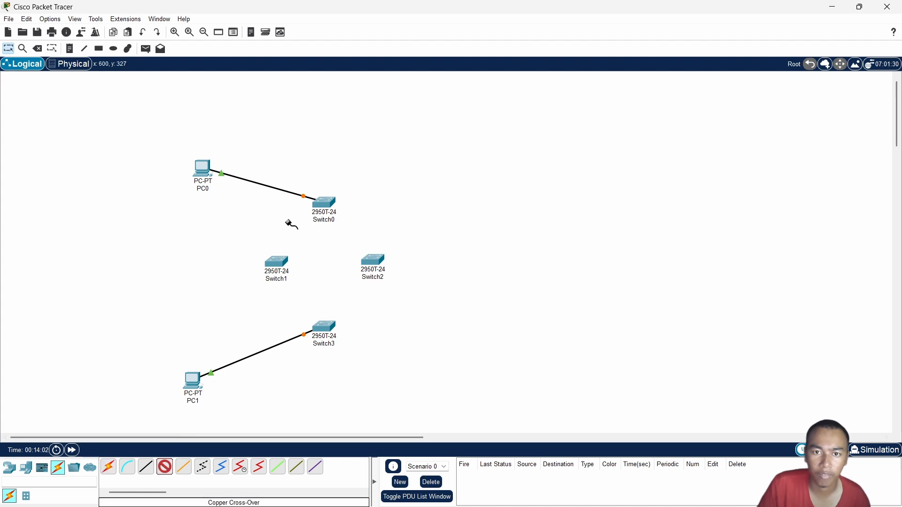
left_click(324, 208)
left_click(364, 474)
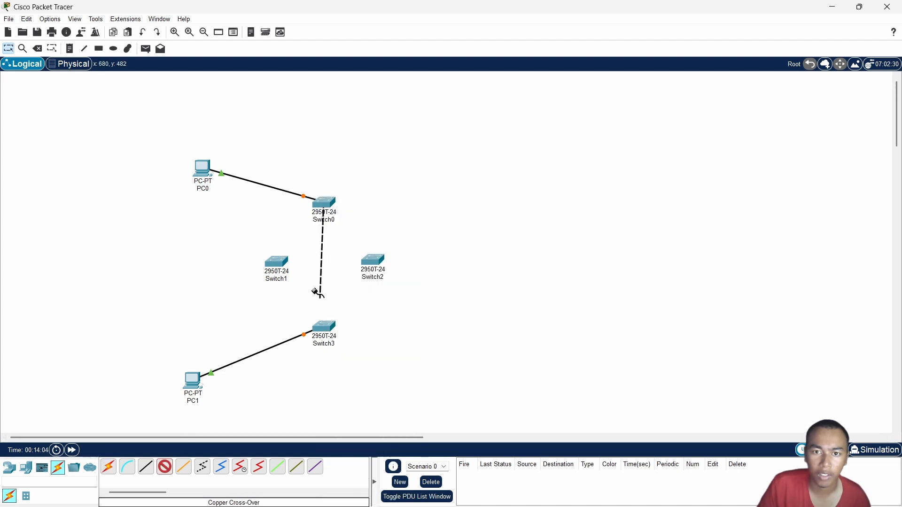
left_click(276, 263)
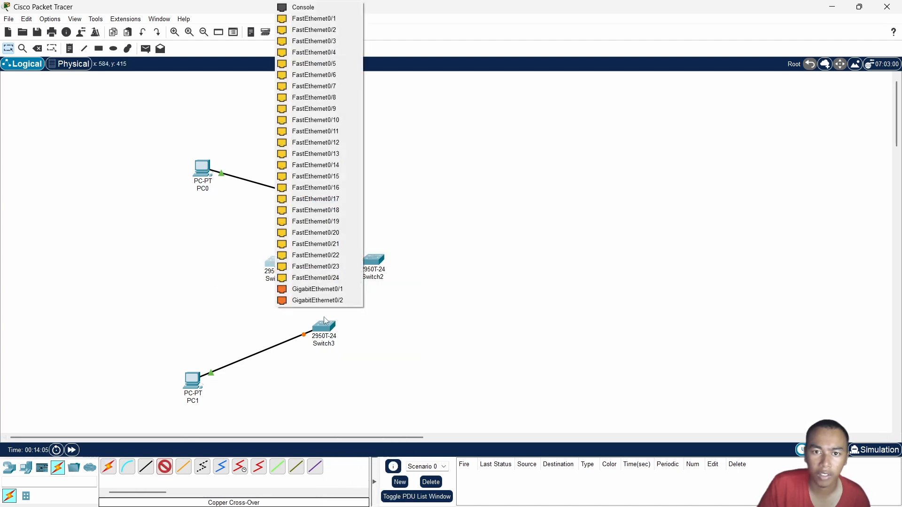
left_click(322, 266)
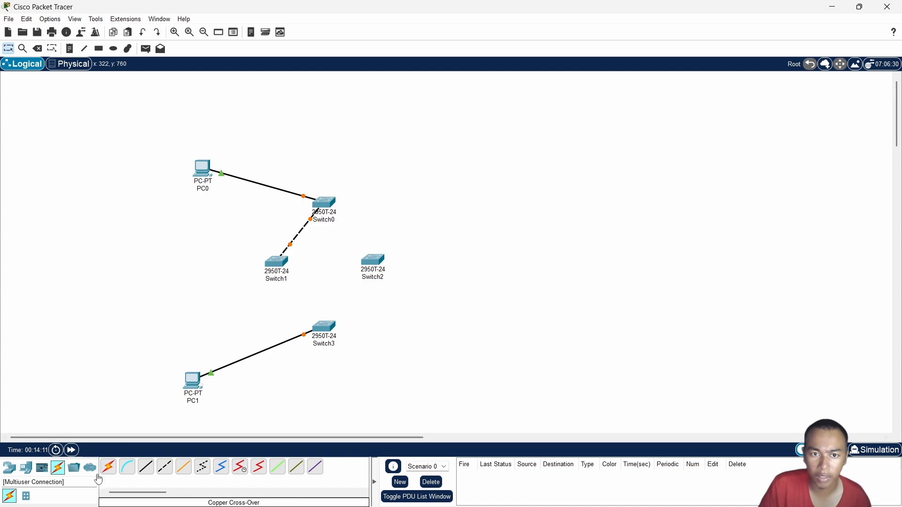
Connect Switch1 FastEthernet0/24 to Switch3 FastEthernet0/22 with a Copper Cross-Over cable
left_click(164, 467)
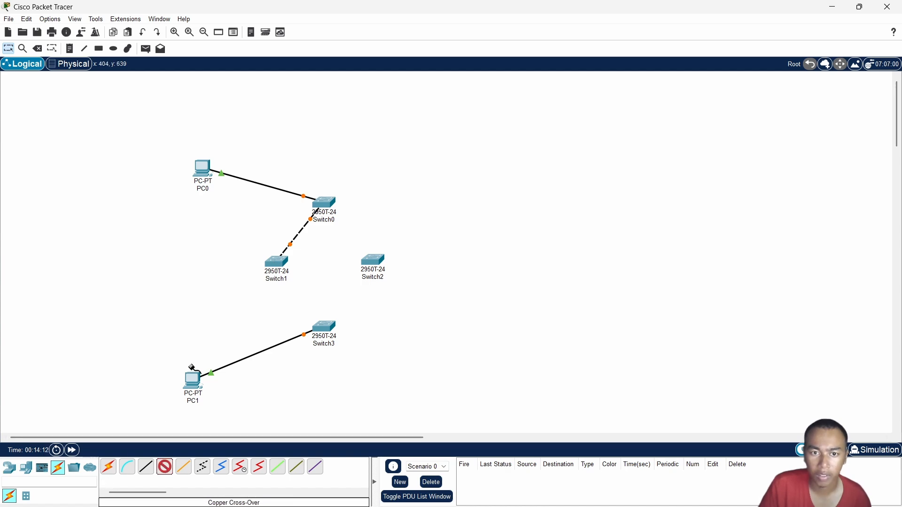
left_click(281, 266)
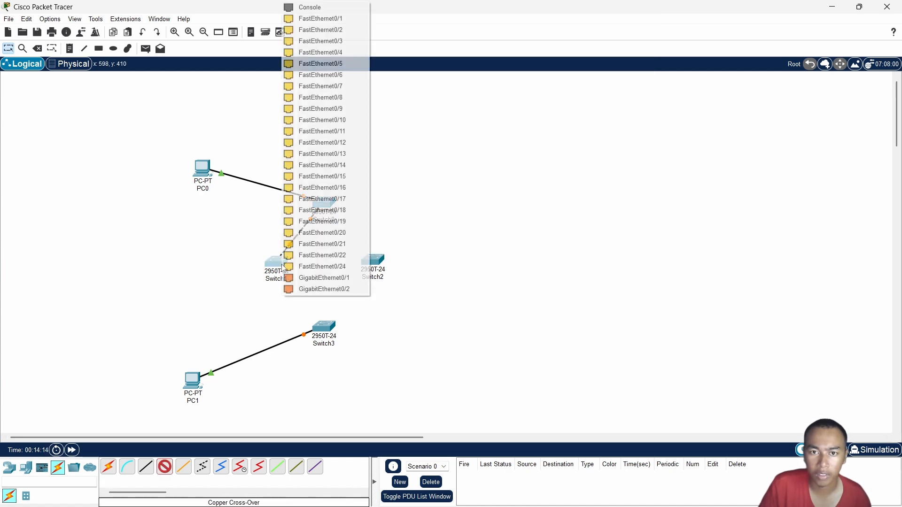
left_click(324, 267)
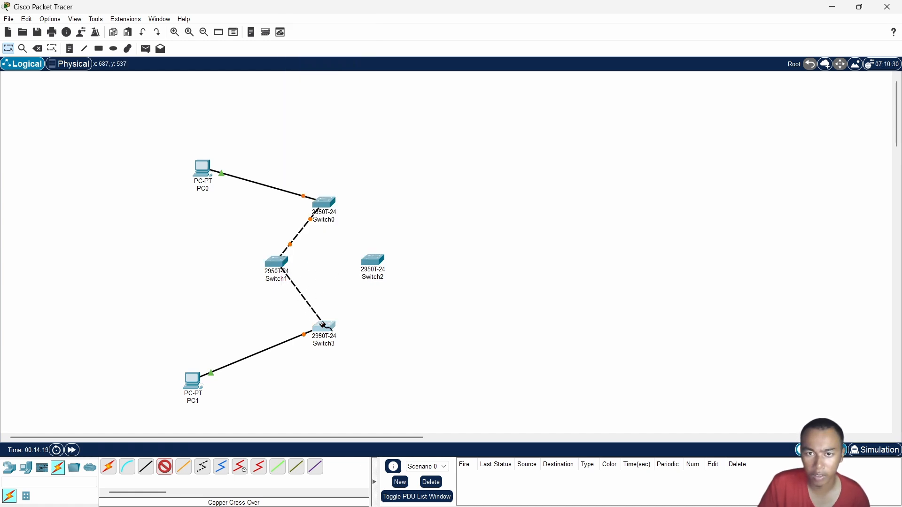
left_click(324, 328)
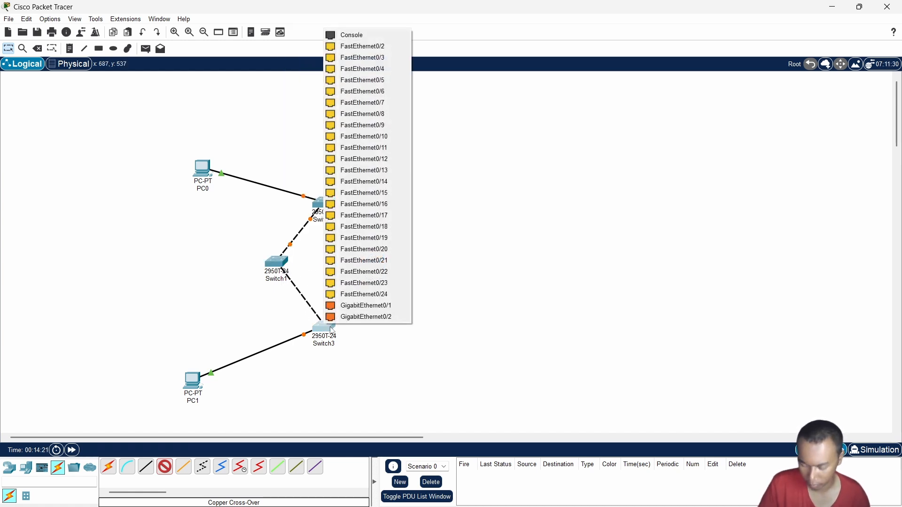
left_click(362, 284)
Connect Switch3 FastEthernet0/24 to Switch2 FastEthernet0/24 with a Copper Cross-Over cable
left_click(170, 468)
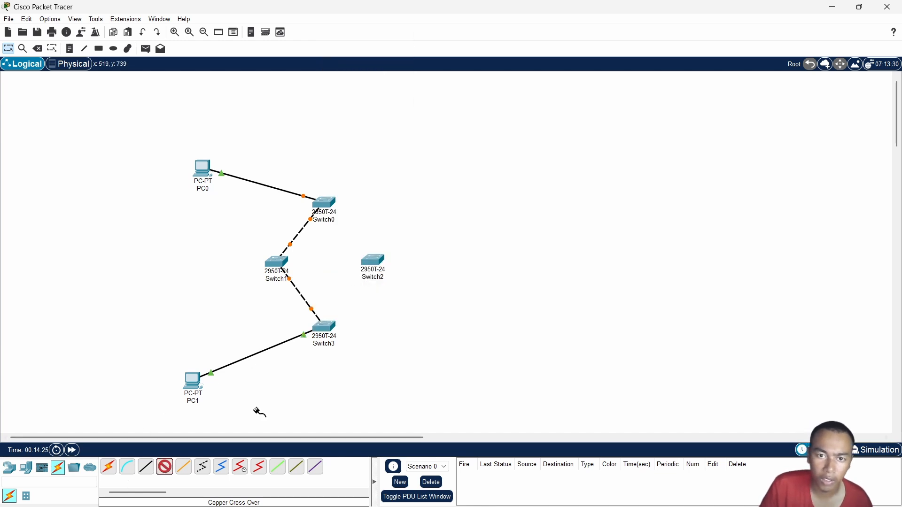
left_click(337, 325)
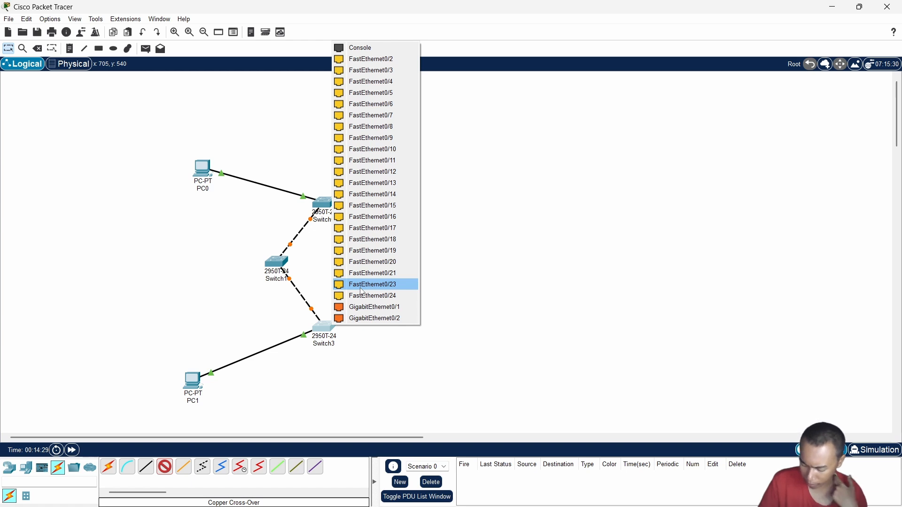
left_click(386, 296)
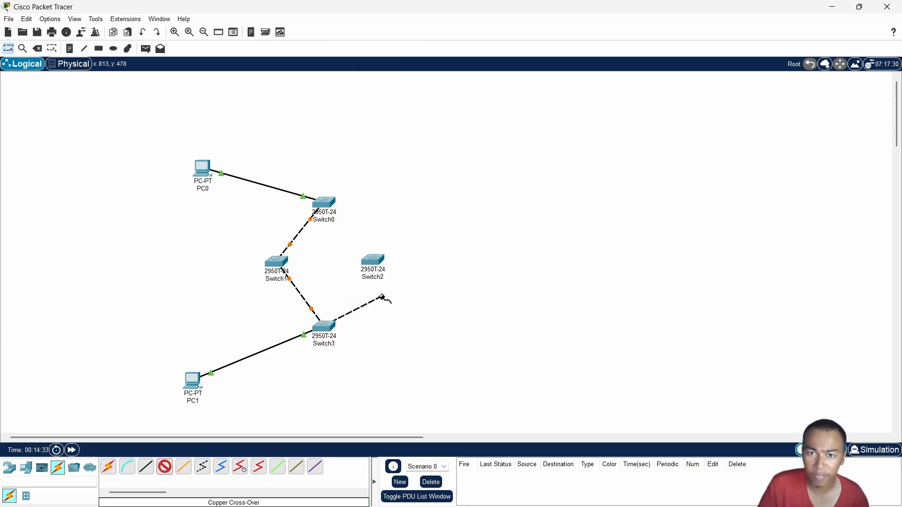
left_click(375, 267)
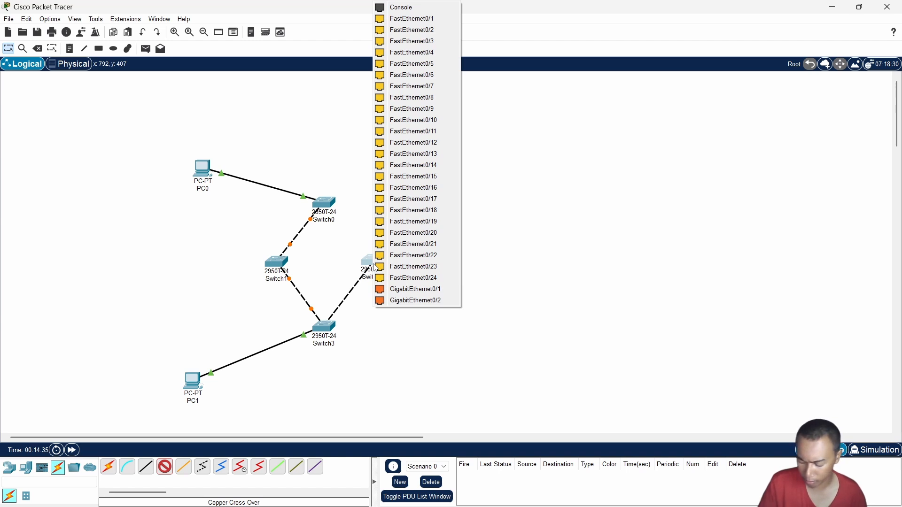
left_click(395, 278)
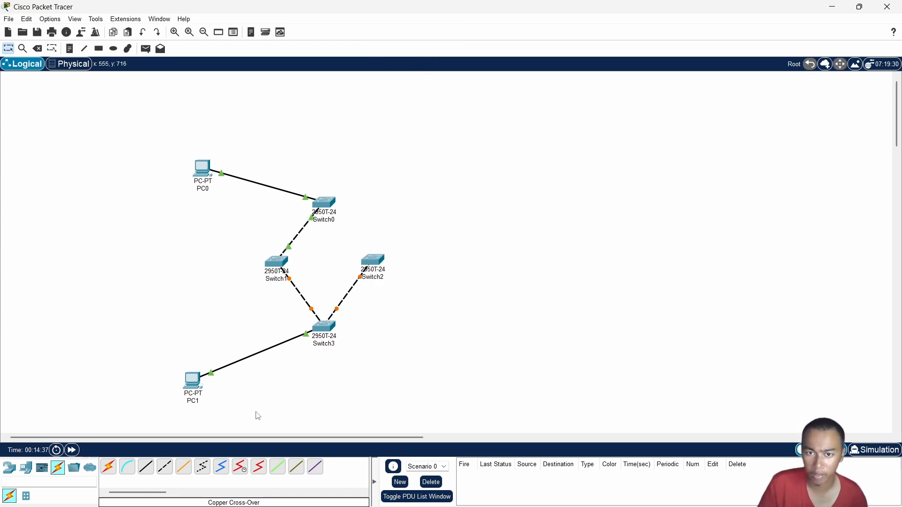
Close the switch loop with a Copper Cross-Over cable from Switch2 FastEthernet0/23 to Switch0 FastEthernet0/23
left_click(370, 261)
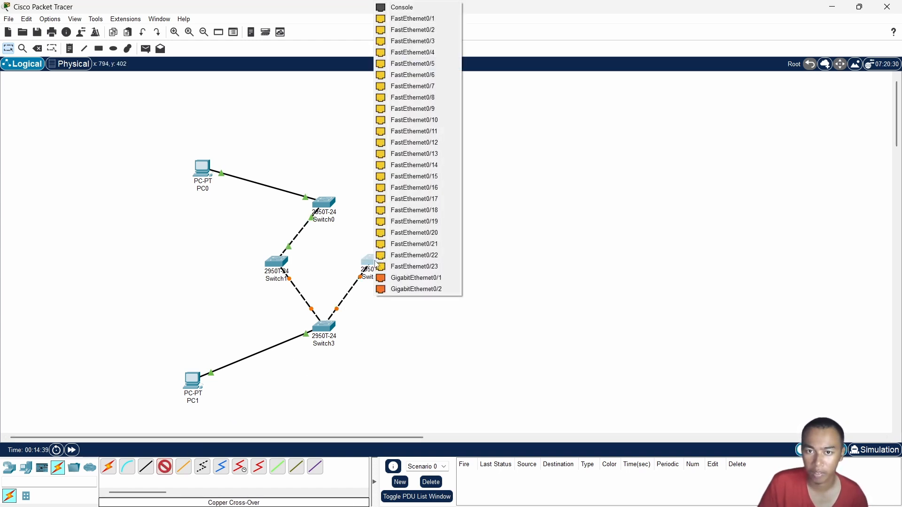
left_click(400, 266)
left_click(333, 209)
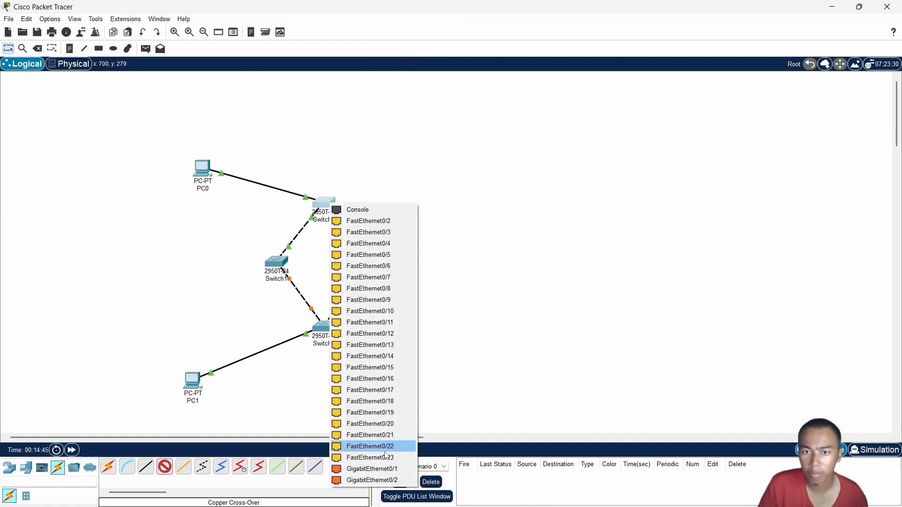
left_click(371, 457)
Even out the diamond by nudging Switch3, Switch2 and Switch1, and move both PCs closer to the switches
left_click_drag(329, 326, 332, 317)
left_click_drag(380, 264, 385, 262)
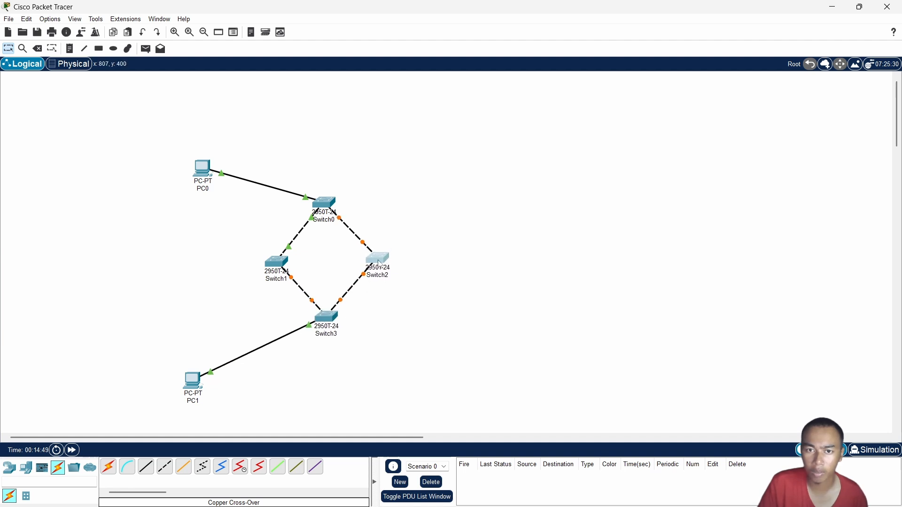
left_click_drag(280, 264, 271, 264)
left_click_drag(201, 388, 252, 370)
left_click_drag(201, 175, 224, 175)
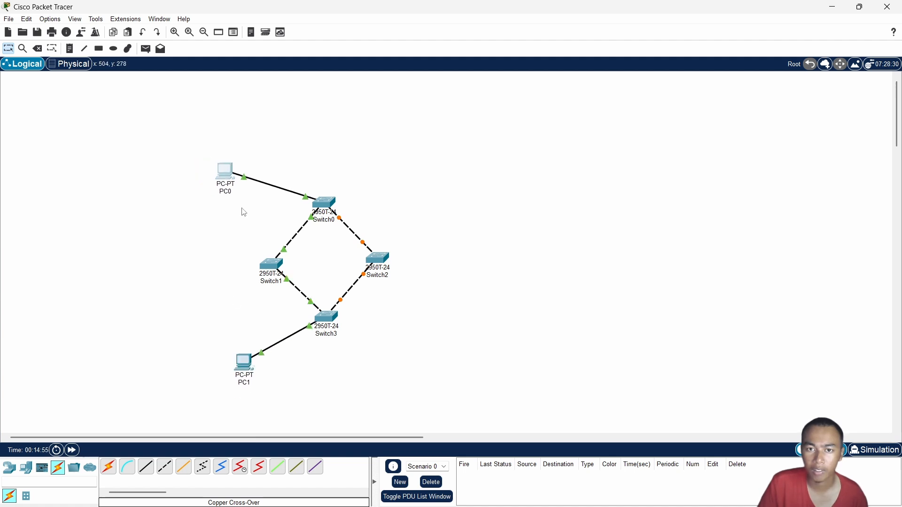
Select the entire topology, shift it slightly down and to the left as a group, and deselect it
scroll(405, 308, "down", 1)
left_click_drag(189, 86, 477, 365)
left_click_drag(385, 208, 363, 228)
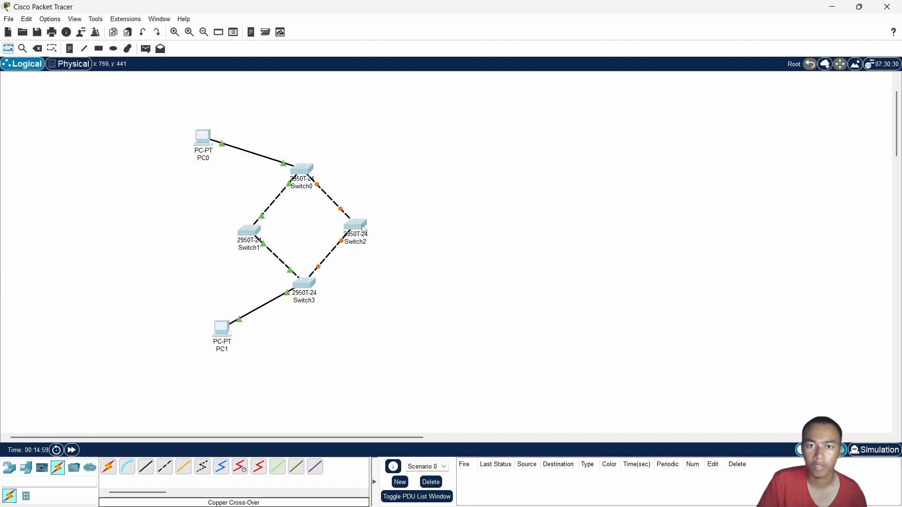
left_click(500, 276)
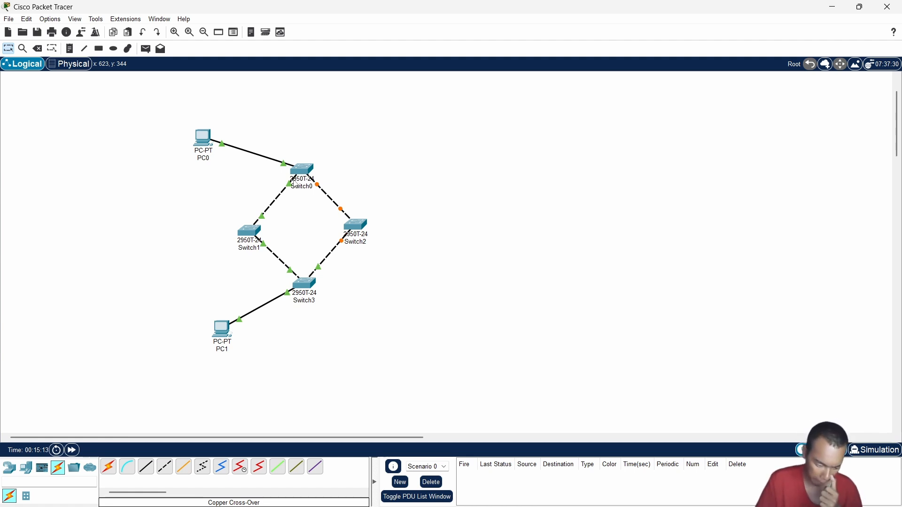
Assign PC0 the static IPv4 address 192.168.10.5 with subnet mask 255.255.255.0 and close its window
left_click(212, 139)
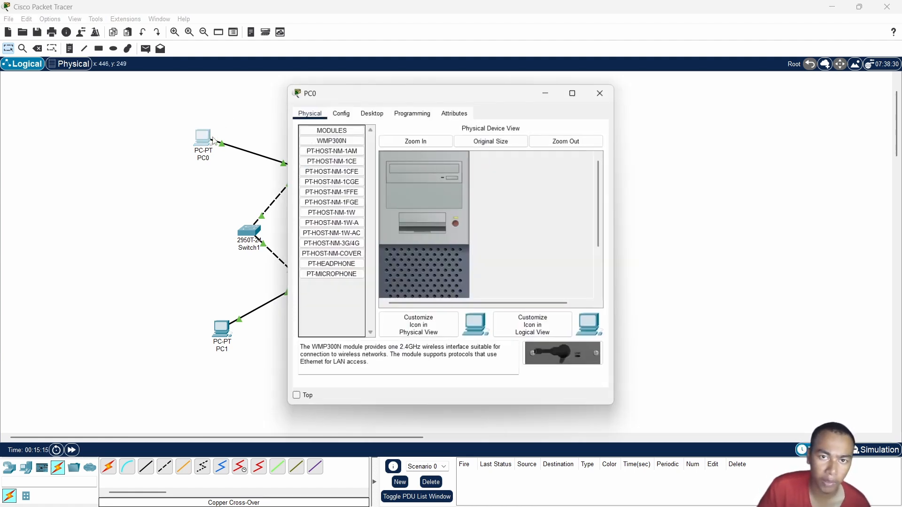
left_click(388, 116)
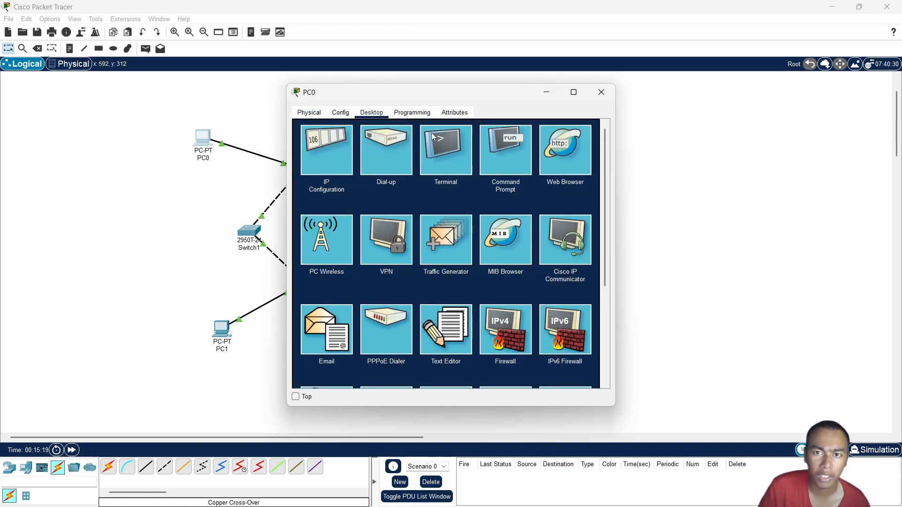
left_click(319, 141)
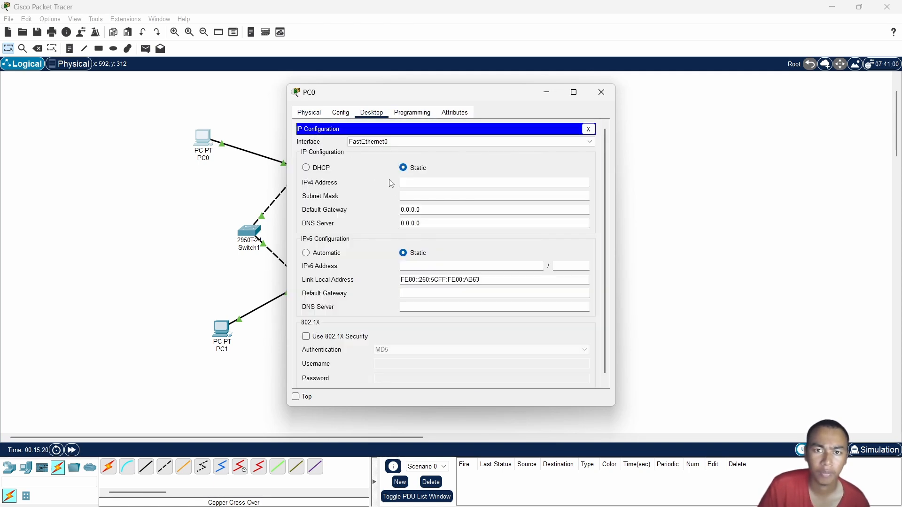
left_click(427, 182)
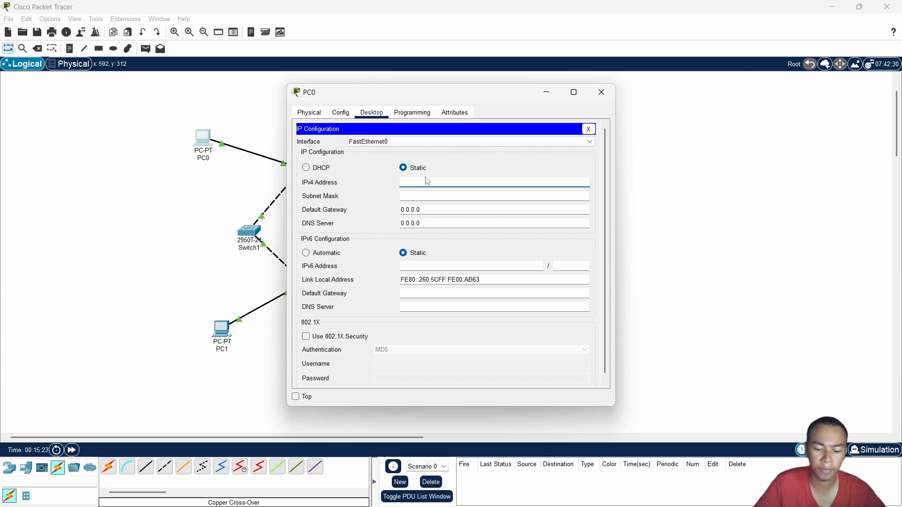
type("192.168")
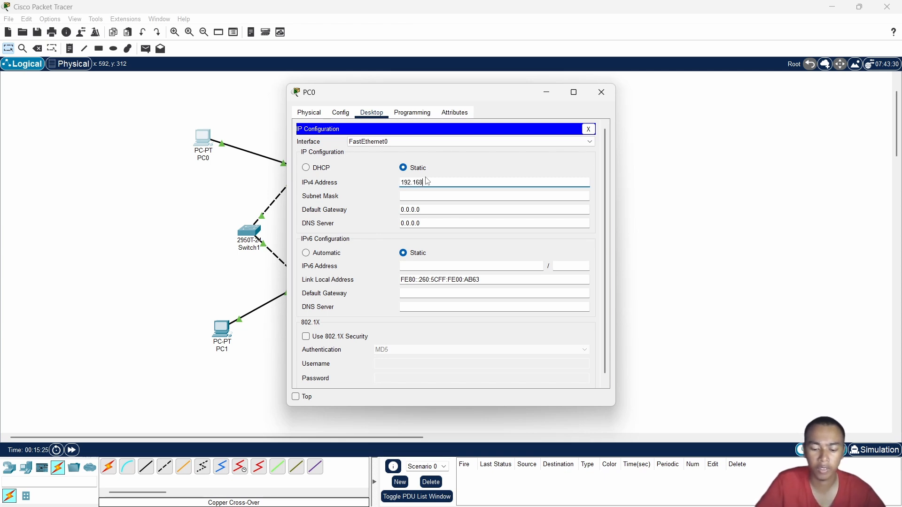
type(".10.5")
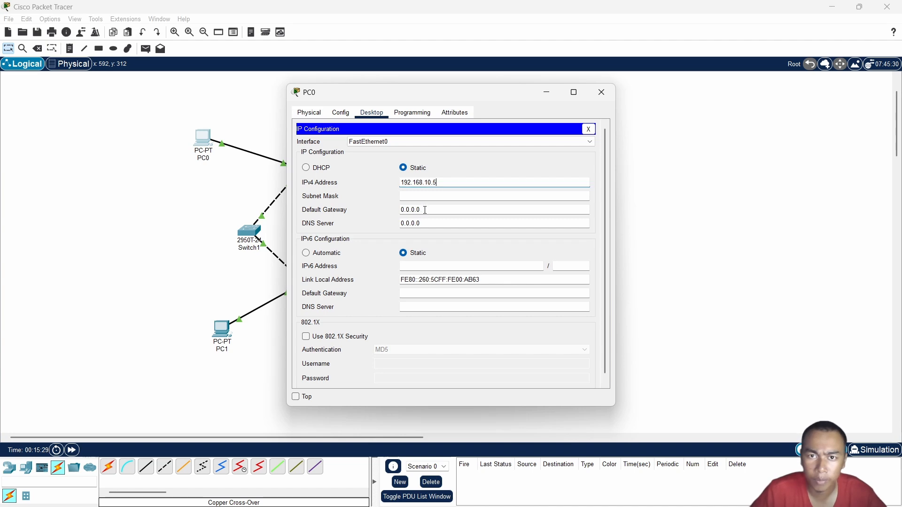
left_click(423, 195)
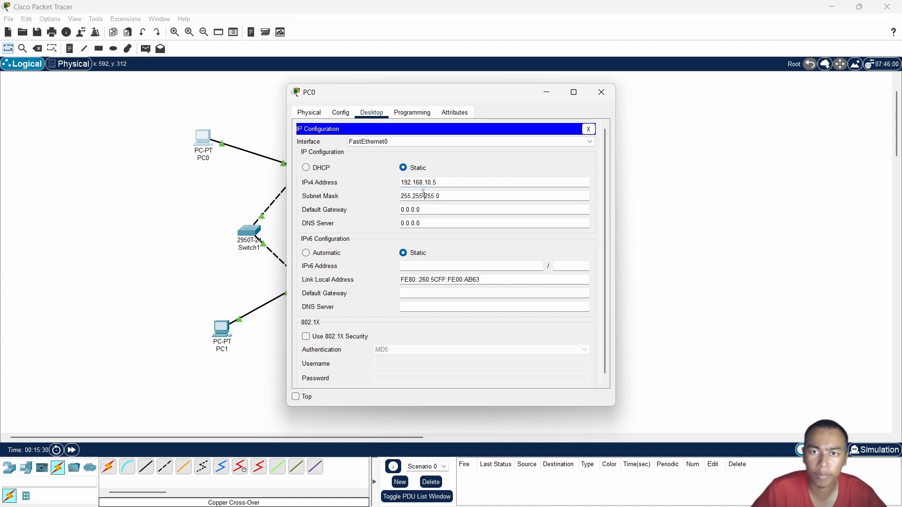
left_click(601, 92)
Assign PC1 the static IPv4 address 192.168.10.10 with subnet mask 255.255.255.0 and close its window
left_click(222, 329)
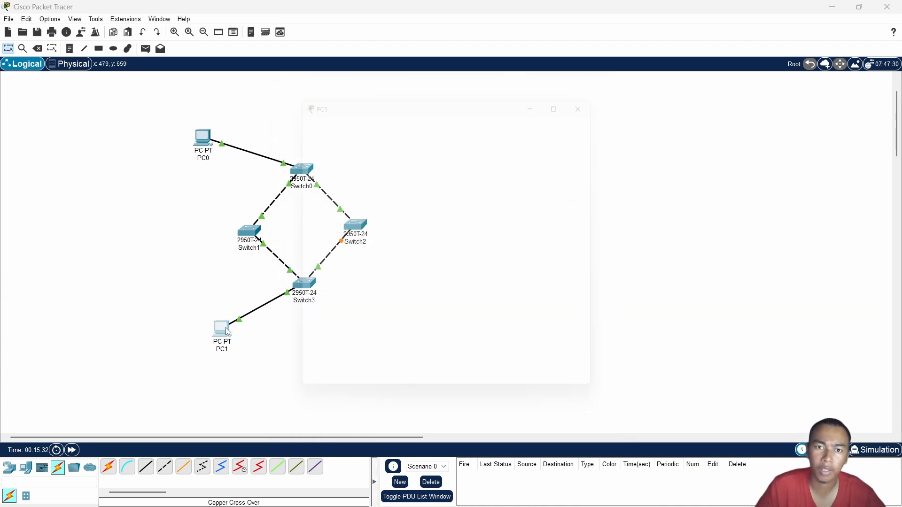
left_click(382, 113)
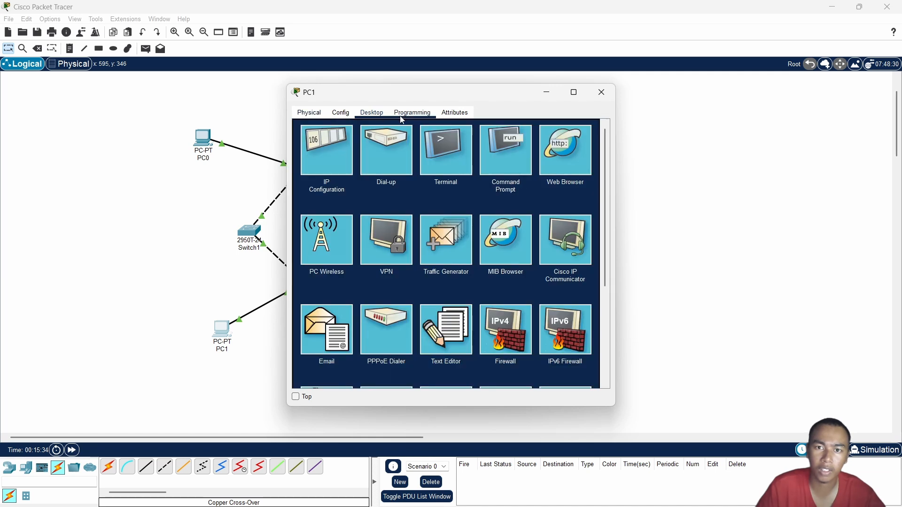
left_click(341, 169)
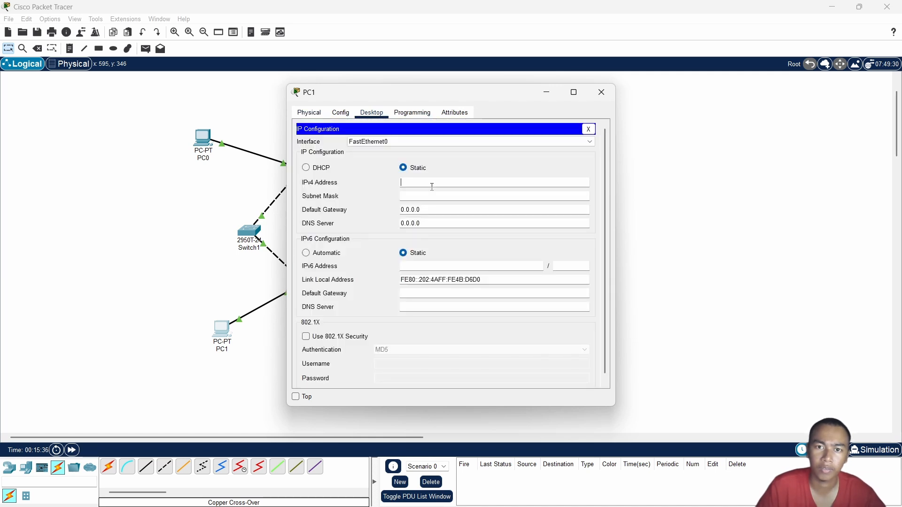
left_click(429, 183)
type("192")
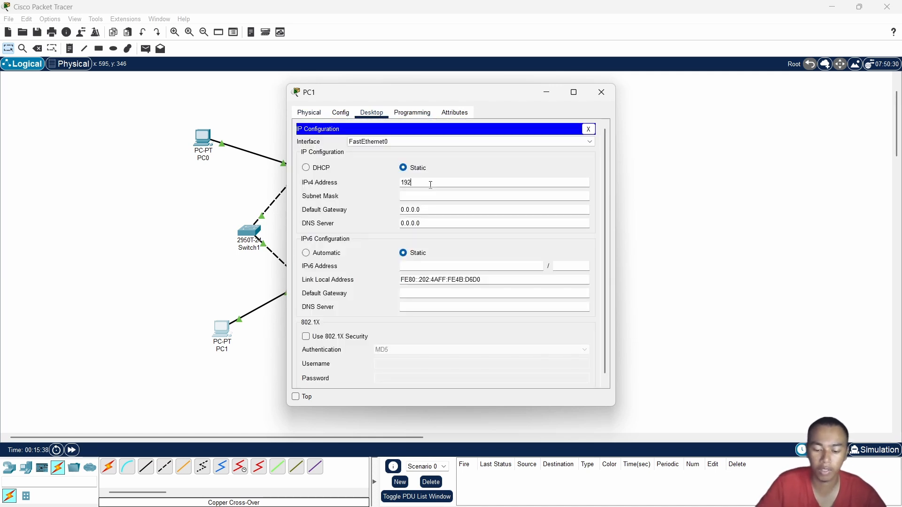
type(".168.16")
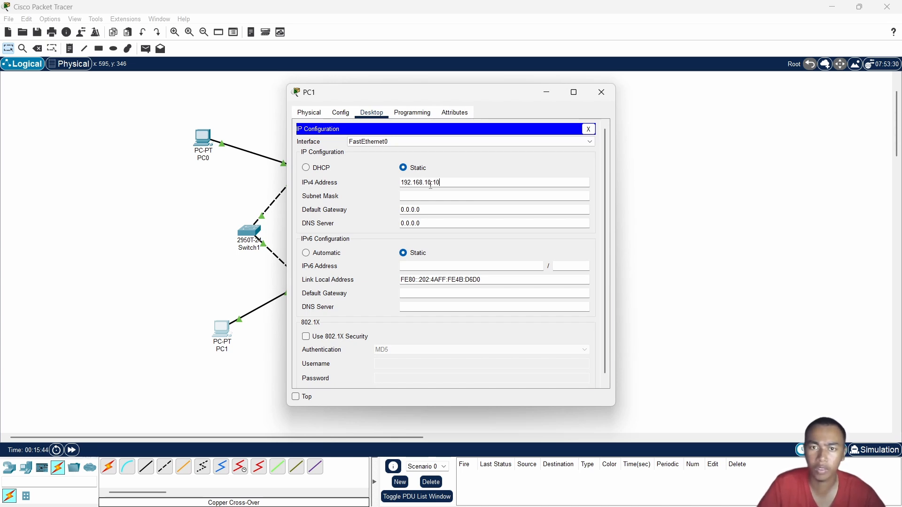
left_click(423, 195)
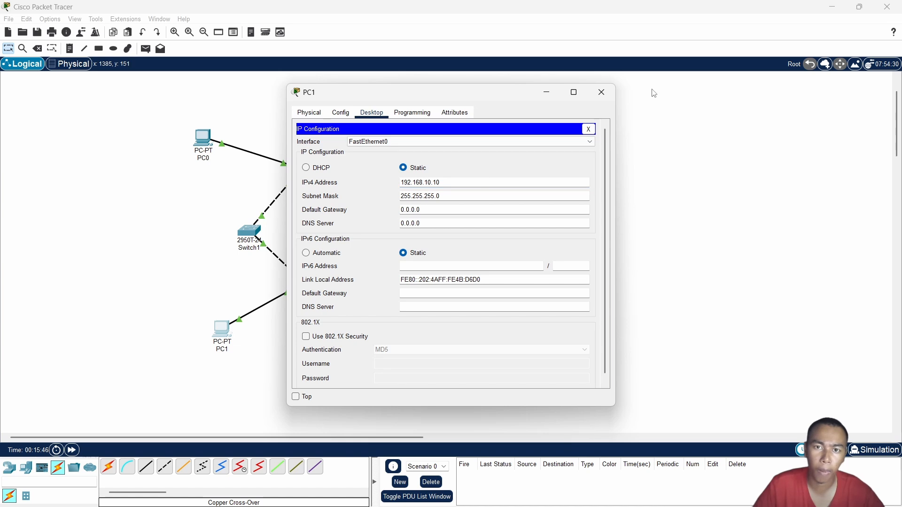
left_click(601, 92)
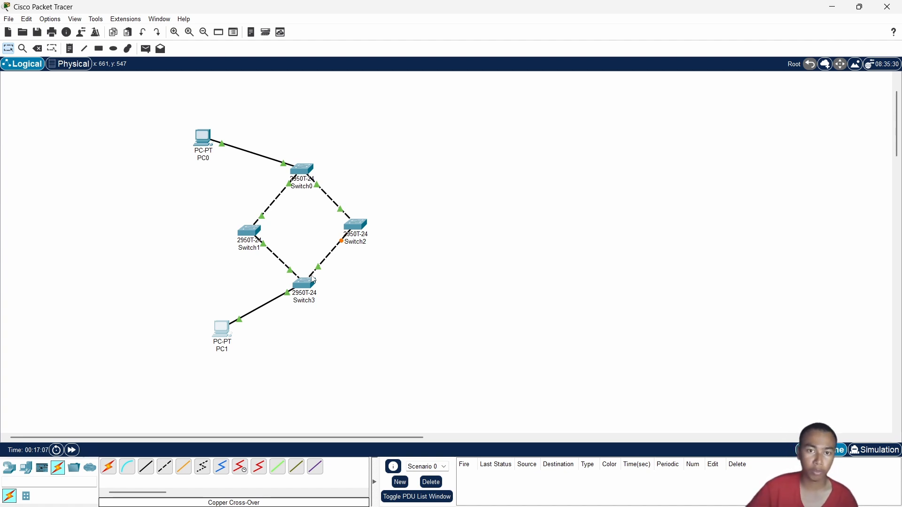
Enter privileged mode in Switch0's command line with en and run sh spanning-tree
left_click(311, 186)
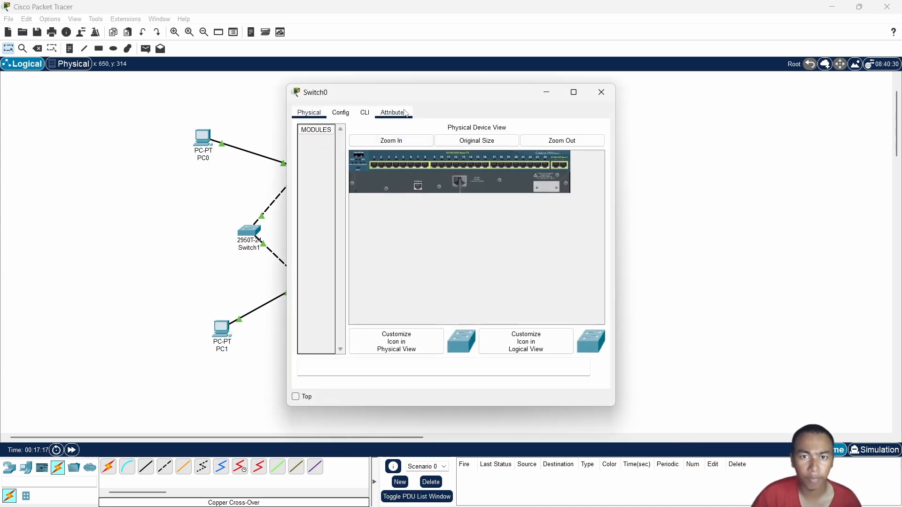
left_click(369, 114)
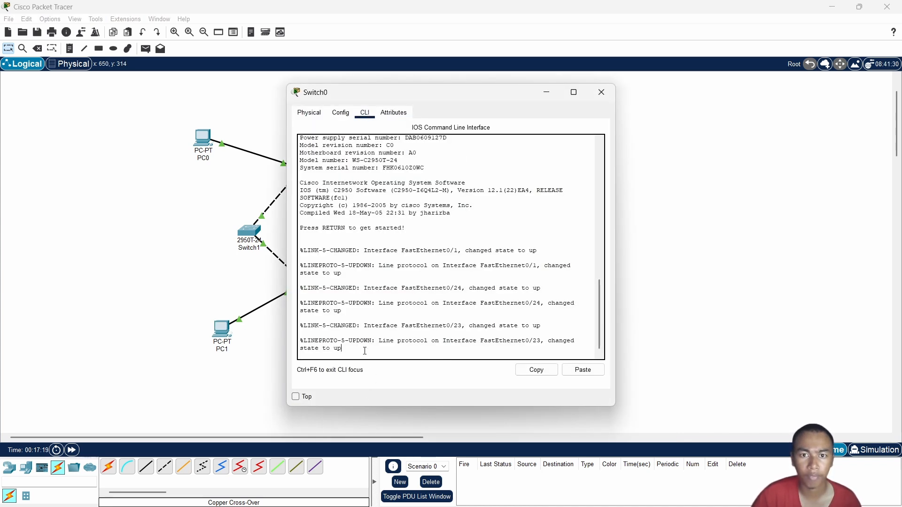
key("Return")
type("en")
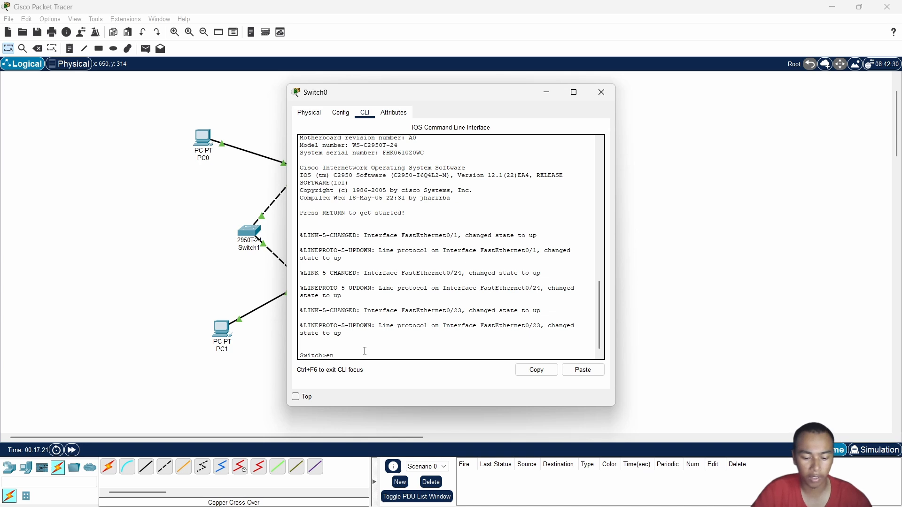
key("Return")
type("sh ")
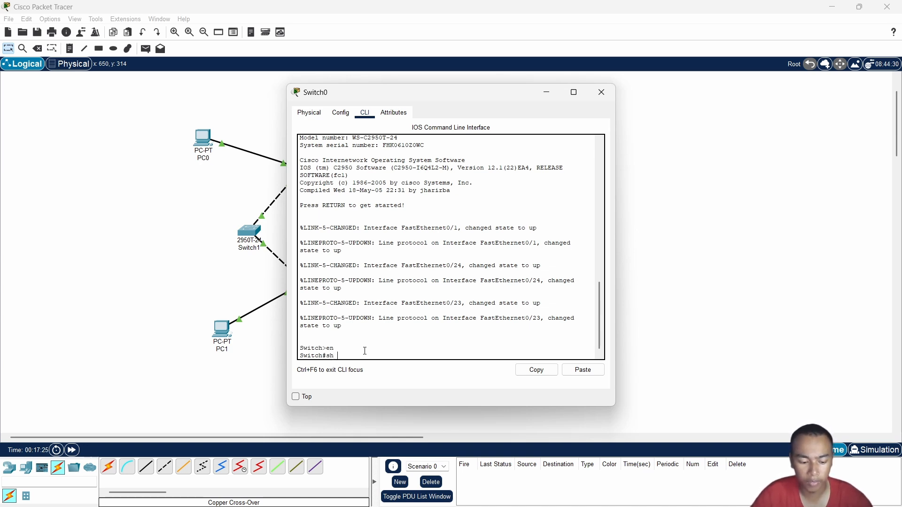
type("spann")
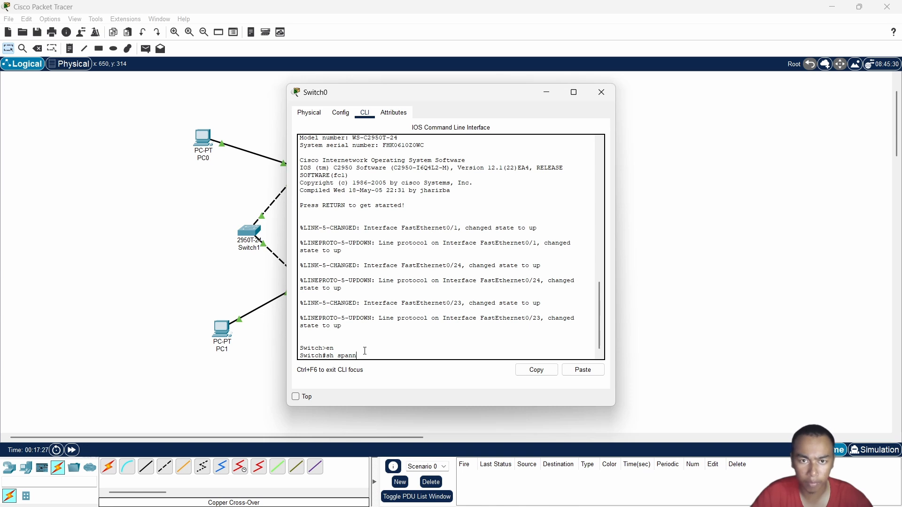
type("ing-tree")
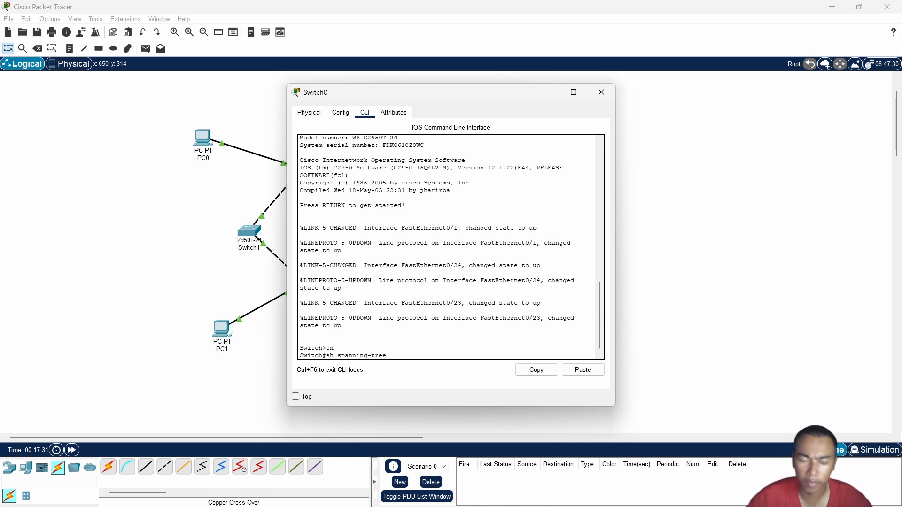
key("Return")
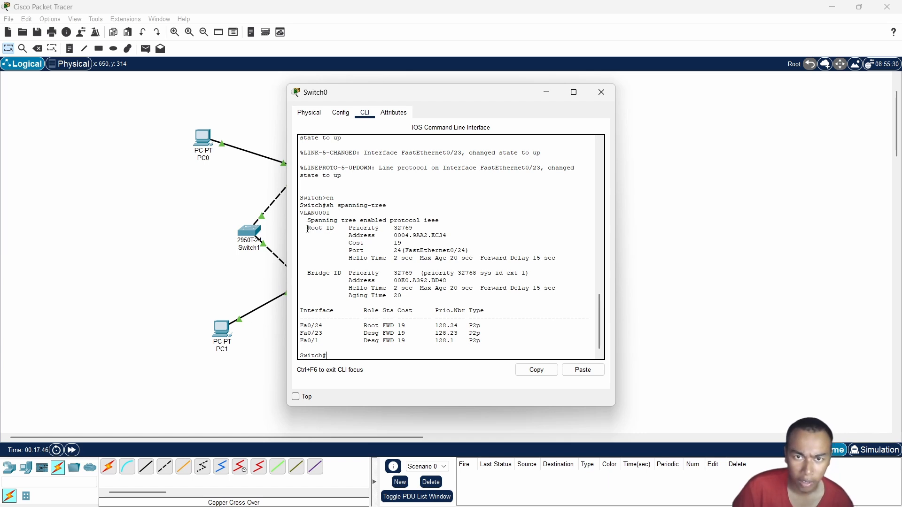
Compare the Root ID and Bridge ID priorities and addresses in Switch0's spanning-tree output, and close the switch window
left_click_drag(309, 229, 345, 275)
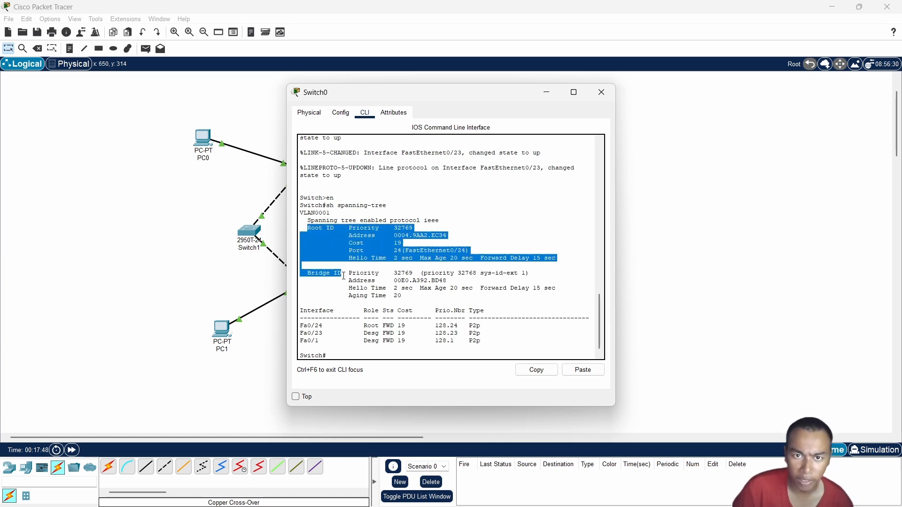
left_click(350, 231)
left_click_drag(350, 231, 379, 237)
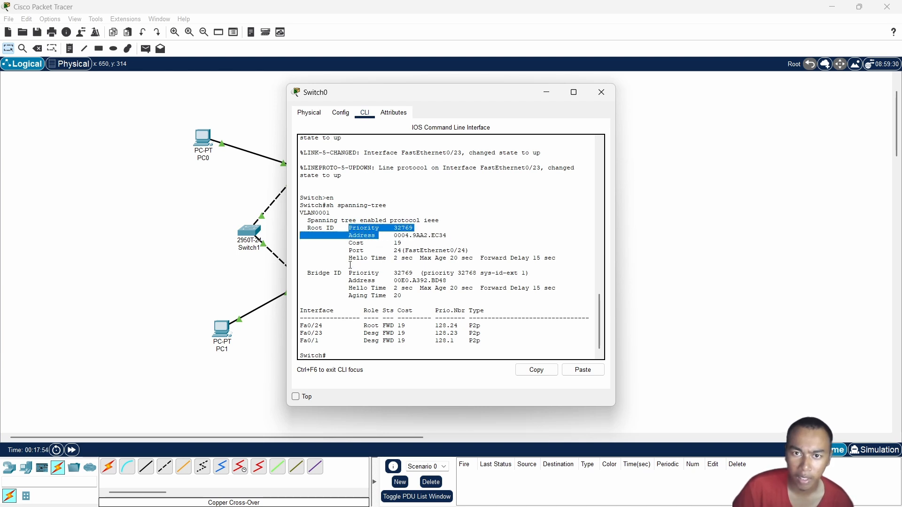
left_click_drag(349, 265, 381, 282)
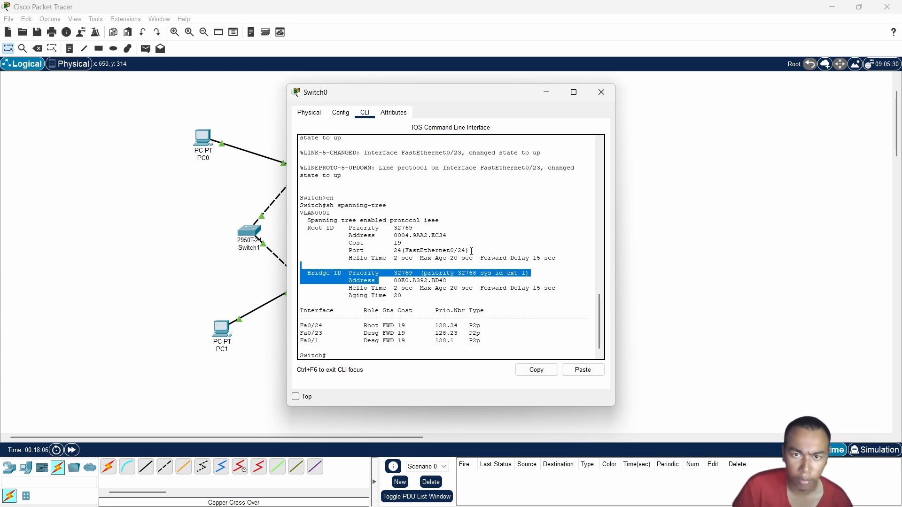
left_click(450, 245)
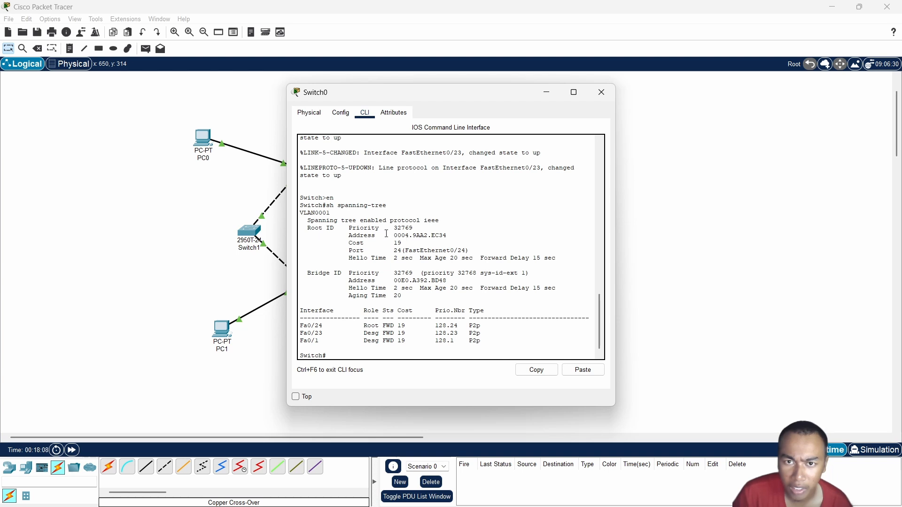
left_click_drag(352, 228, 451, 239)
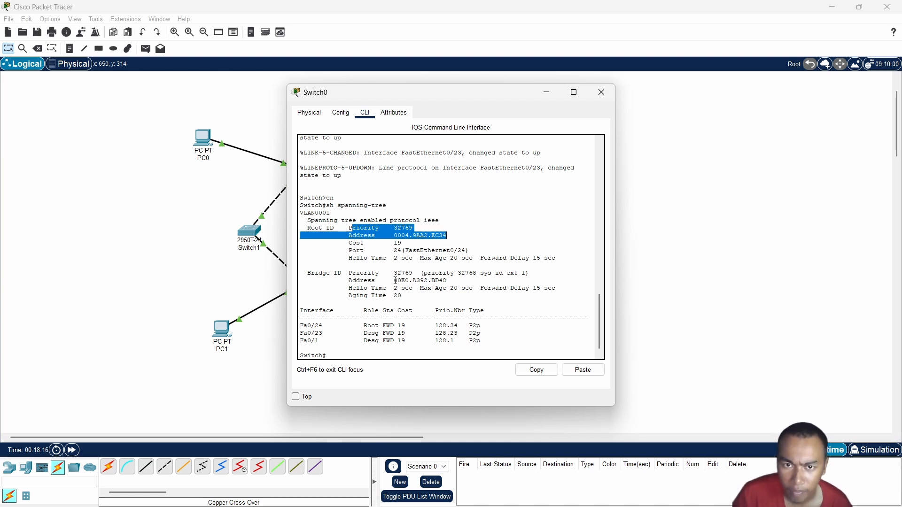
left_click_drag(350, 271, 454, 280)
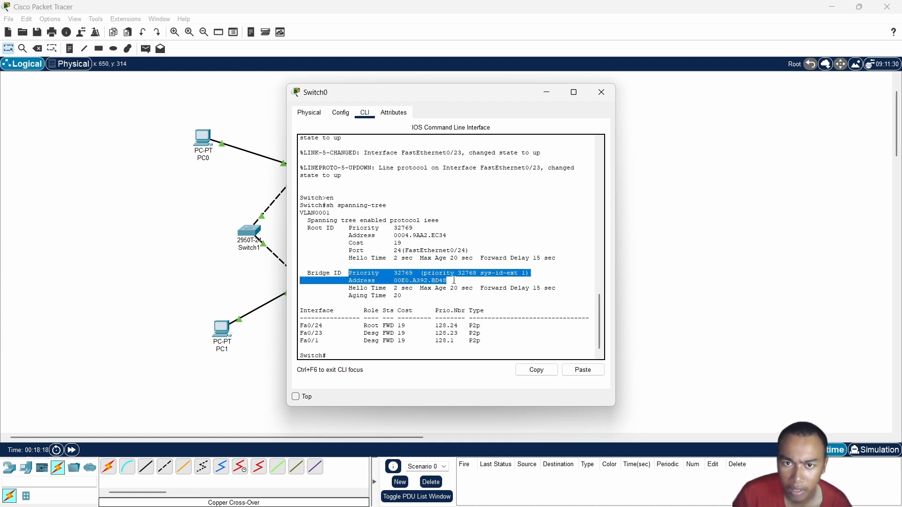
left_click(351, 280)
left_click_drag(351, 280, 442, 281)
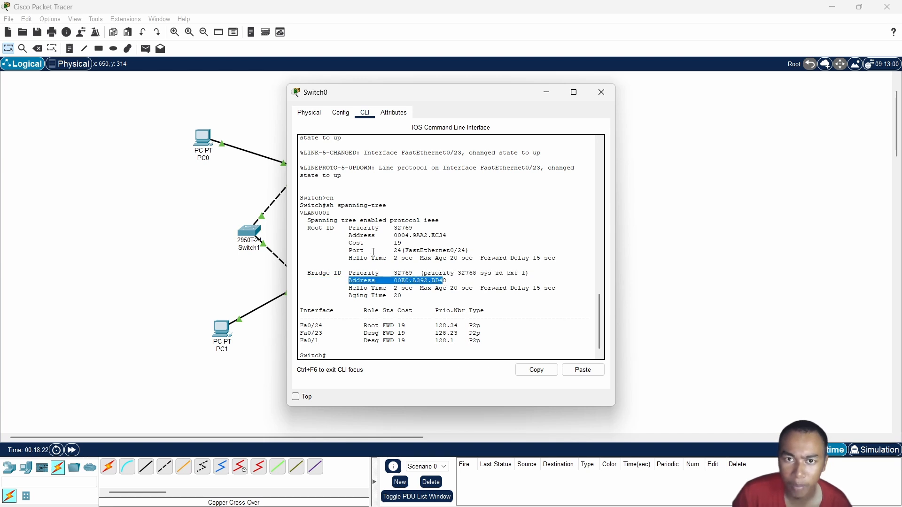
left_click(343, 236)
left_click_drag(343, 236, 450, 238)
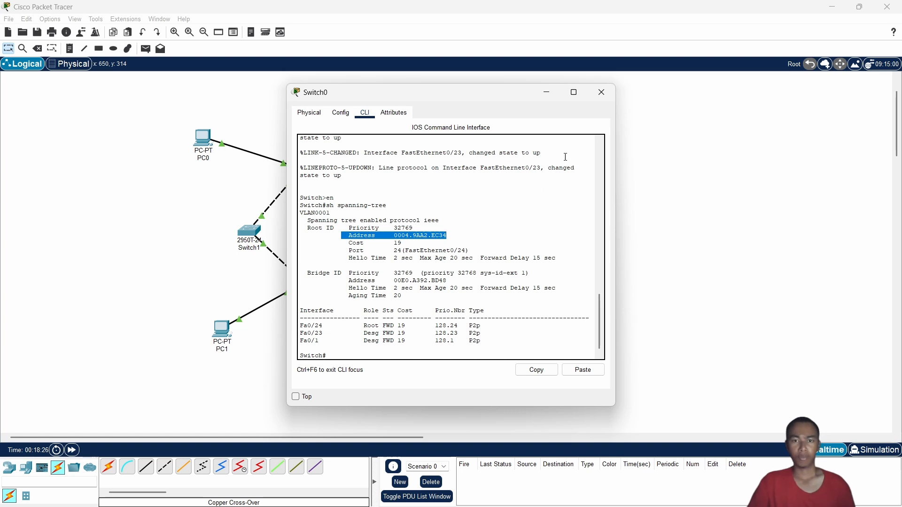
left_click(601, 94)
Enter privileged mode in Switch1's command line with en and run sh spanning-tree
left_click(249, 231)
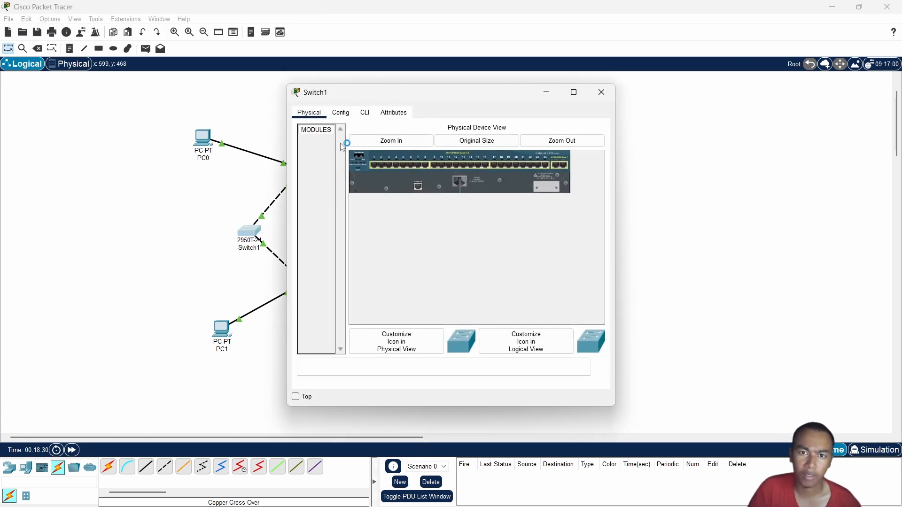
left_click(365, 113)
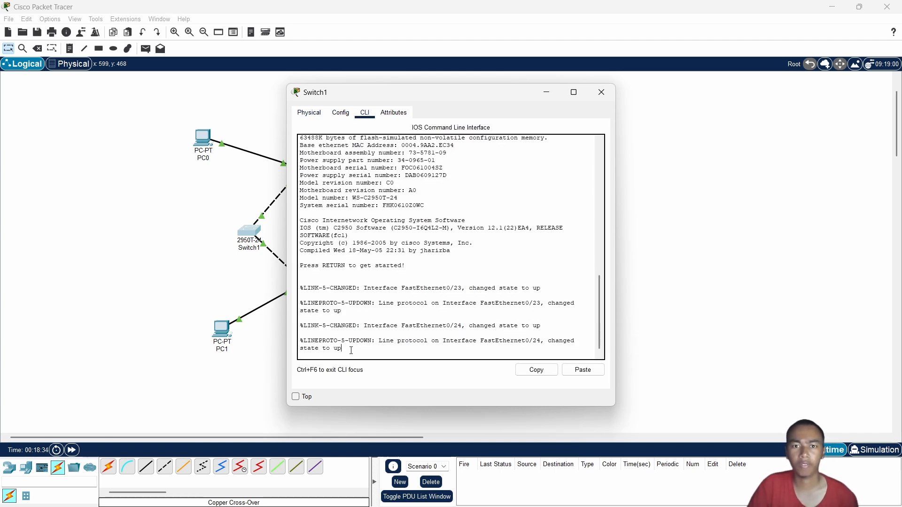
key("Return")
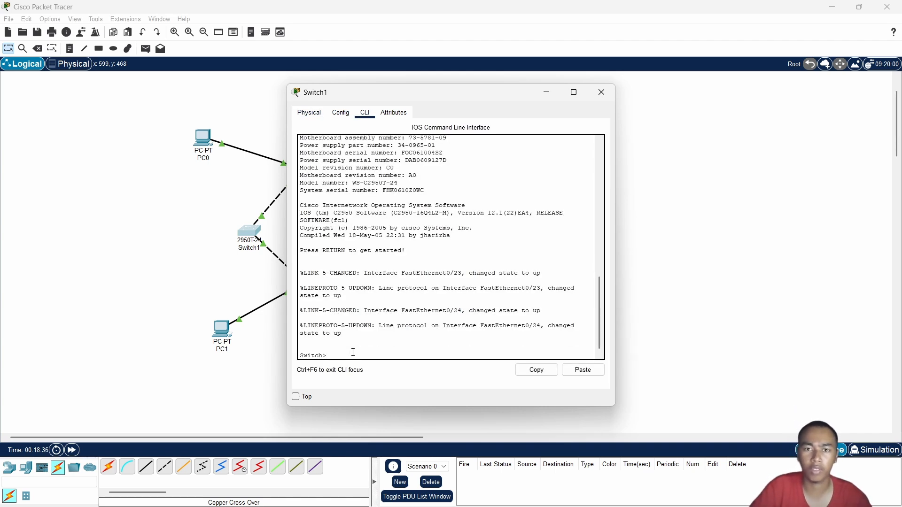
type("en")
key("Return")
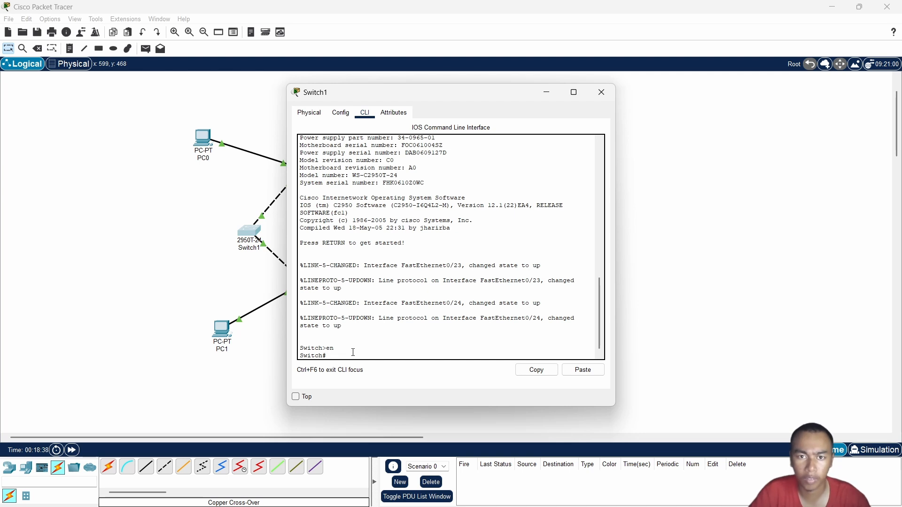
type("sh")
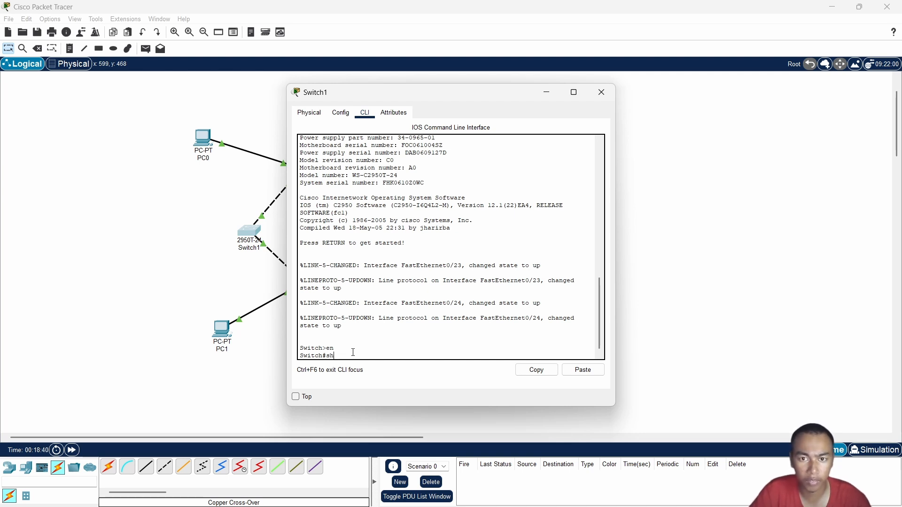
type(" spa")
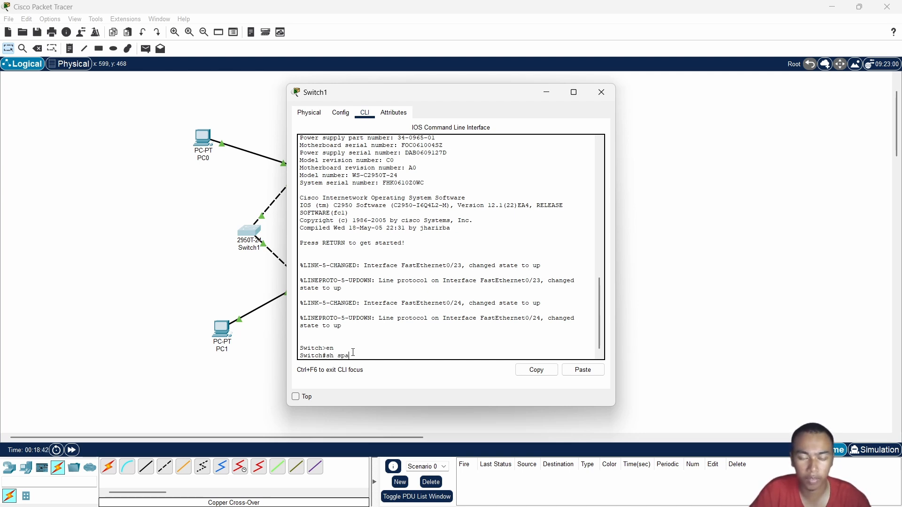
type("nn")
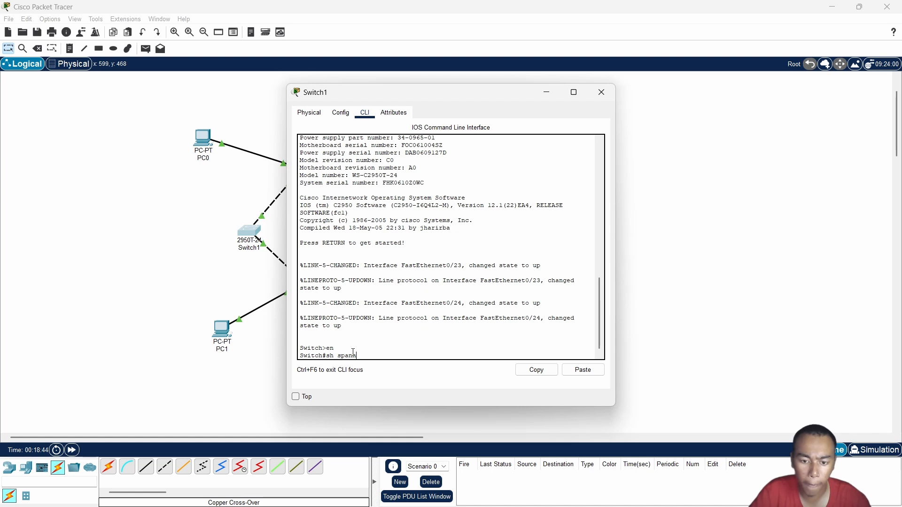
type("ing-t")
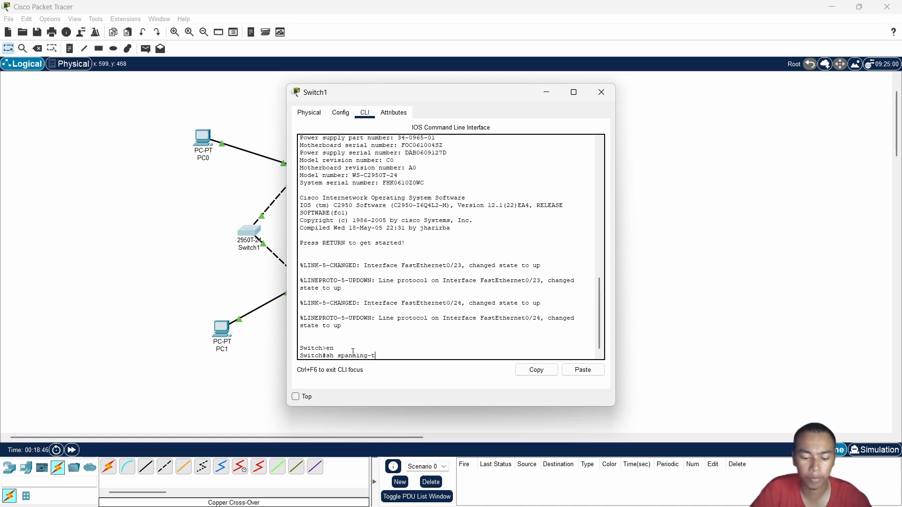
type("ree")
key("Return")
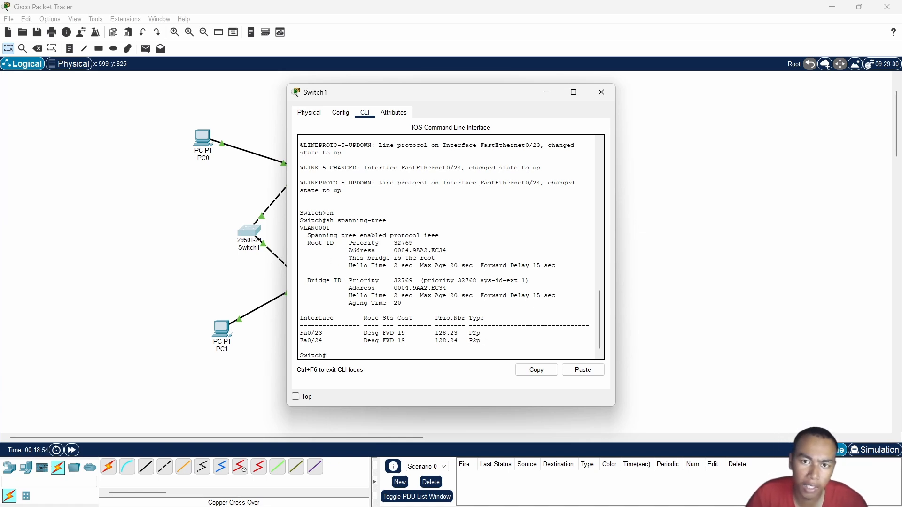
Examine the Root ID priority, address and root bridge line in Switch1's spanning-tree output, and close the switch window
left_click_drag(348, 242, 495, 254)
left_click(495, 254)
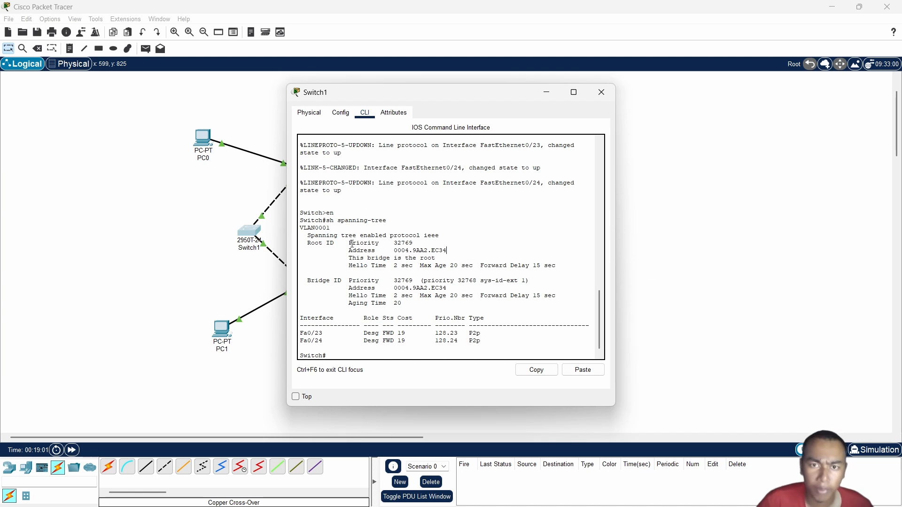
left_click_drag(350, 244, 453, 251)
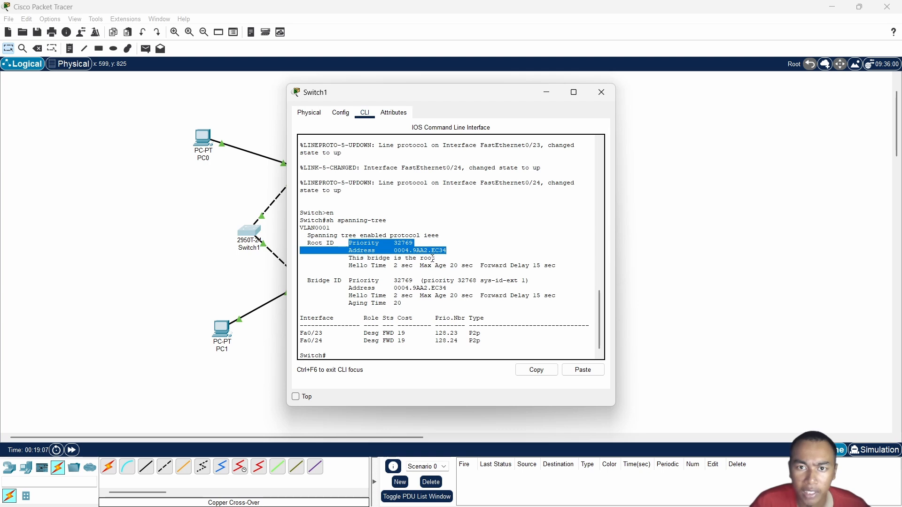
left_click(370, 247)
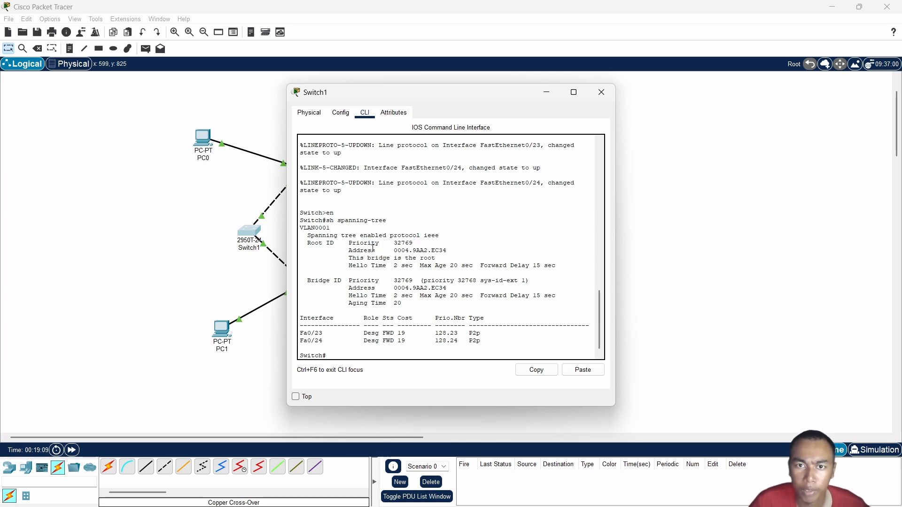
left_click(389, 257)
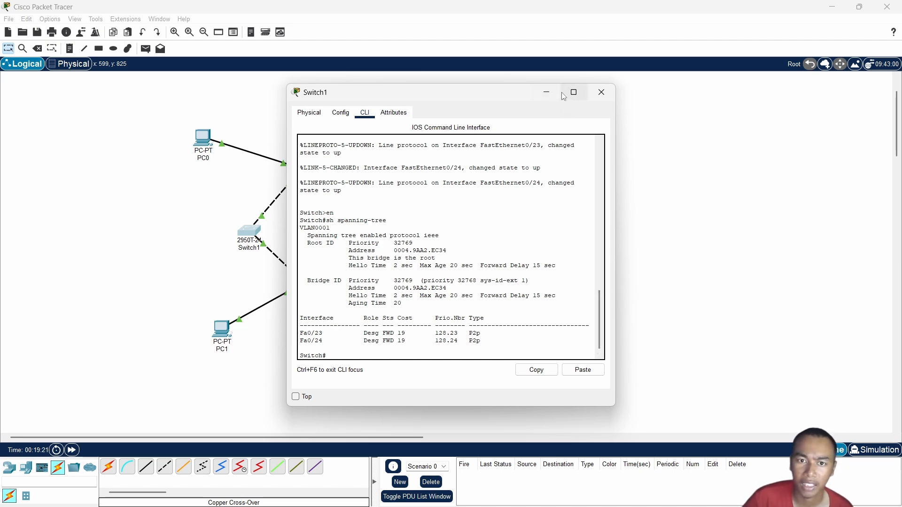
left_click(601, 92)
Enter privileged mode in Switch3's command line with en, run sh spanning-tree, and close the switch window
left_click(304, 288)
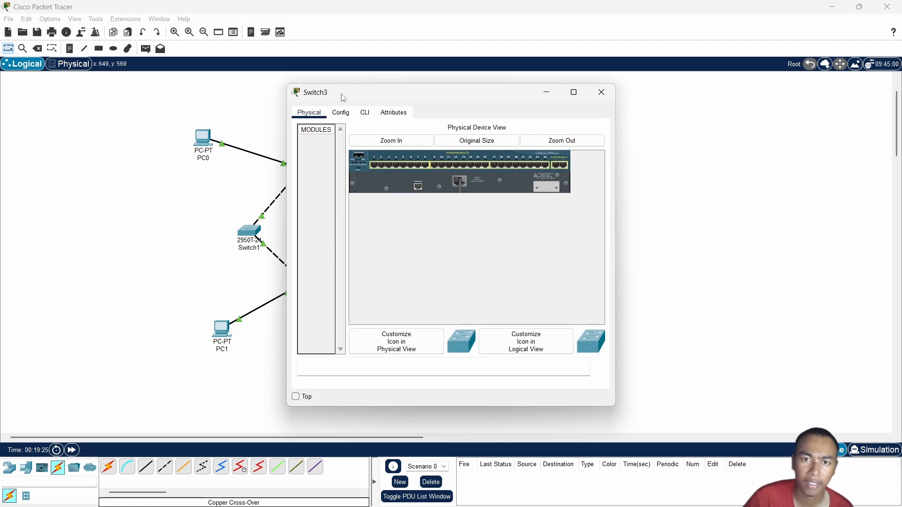
left_click(365, 113)
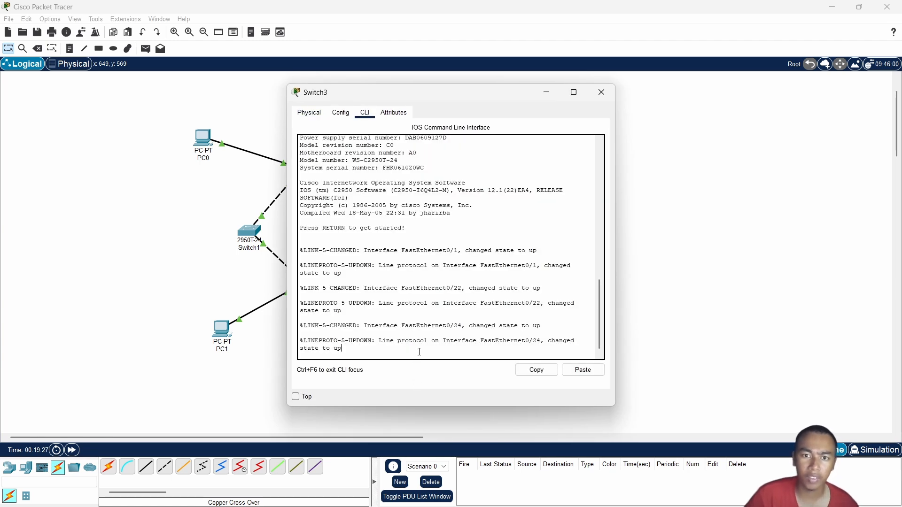
key("Return")
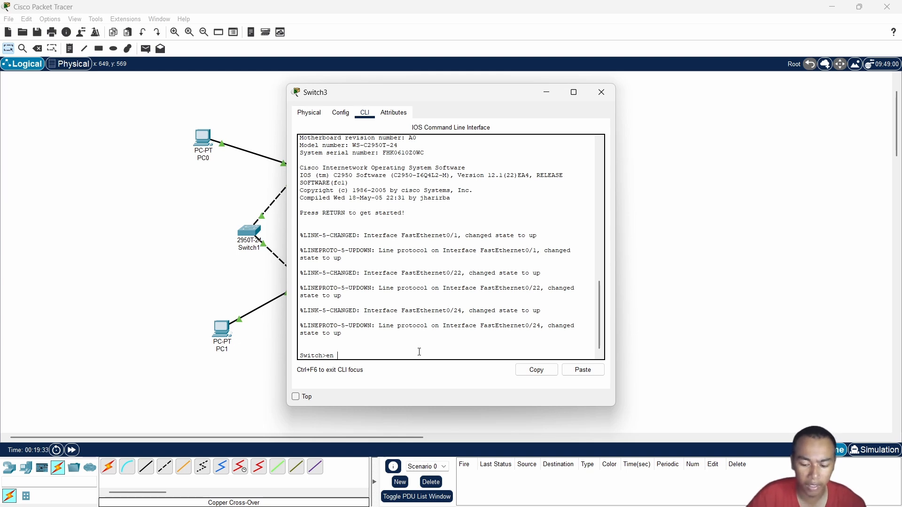
key("Return")
type("s")
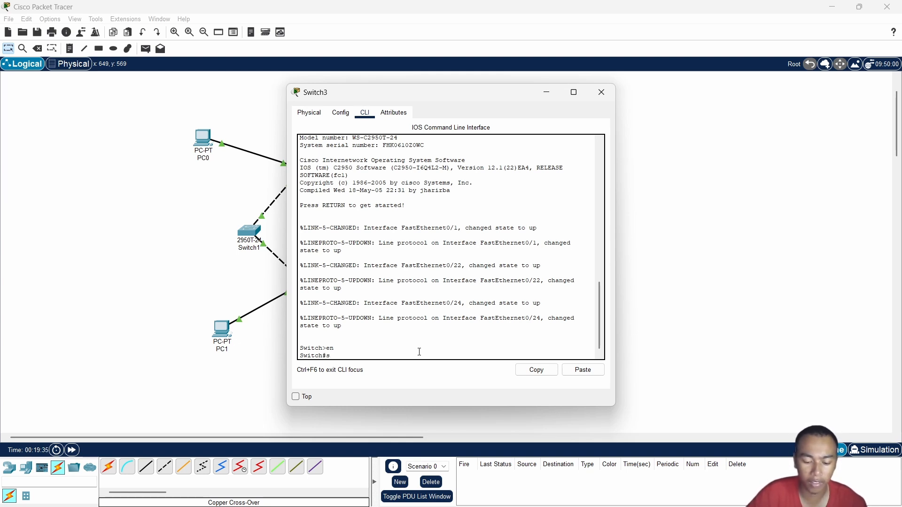
type("h spanning-tr")
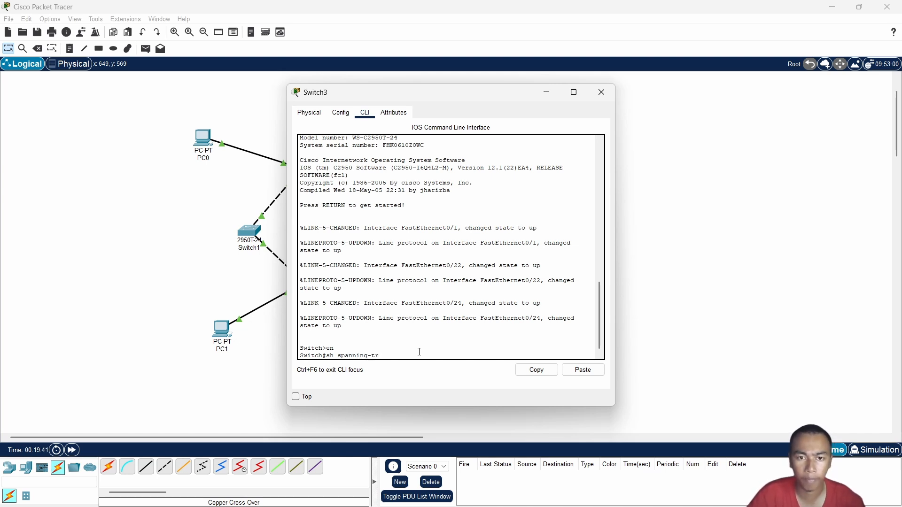
type("ee")
key("Return")
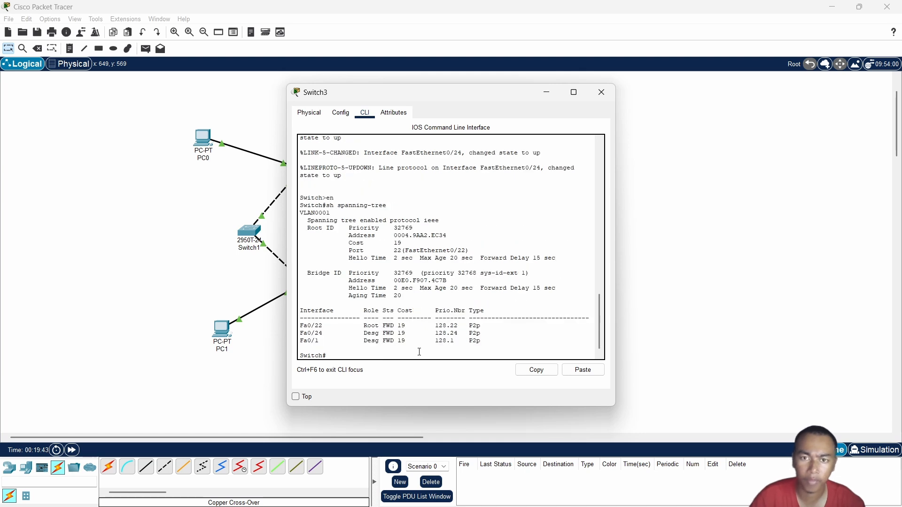
left_click(602, 93)
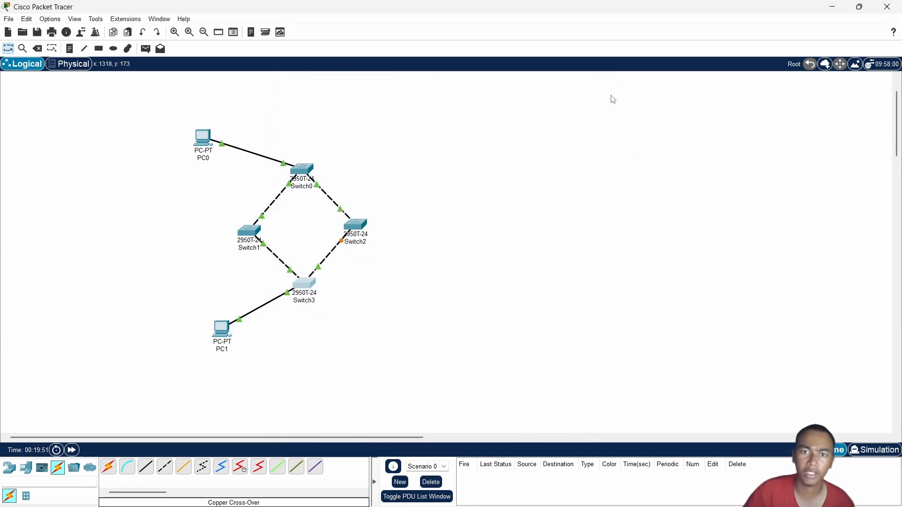
Enter privileged mode in Switch2's command line with en, run sh spanning-tree, and close the switch window
left_click(362, 226)
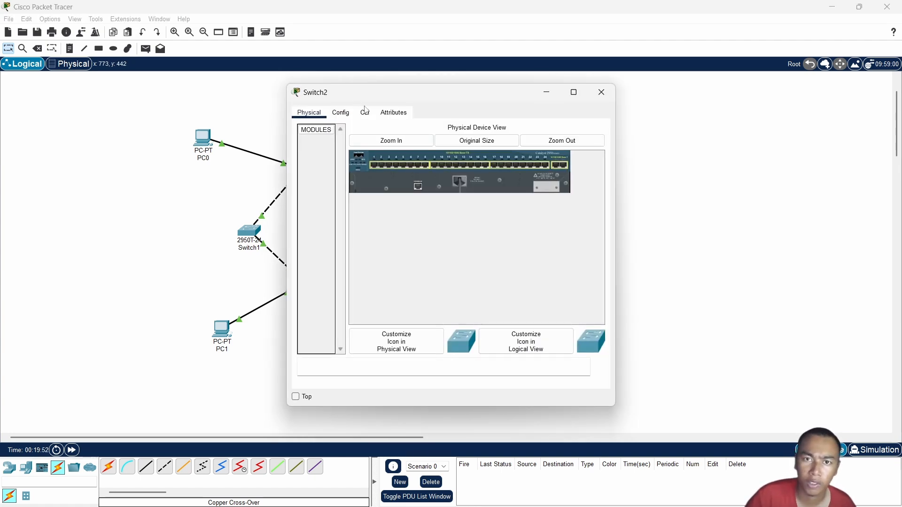
left_click(366, 113)
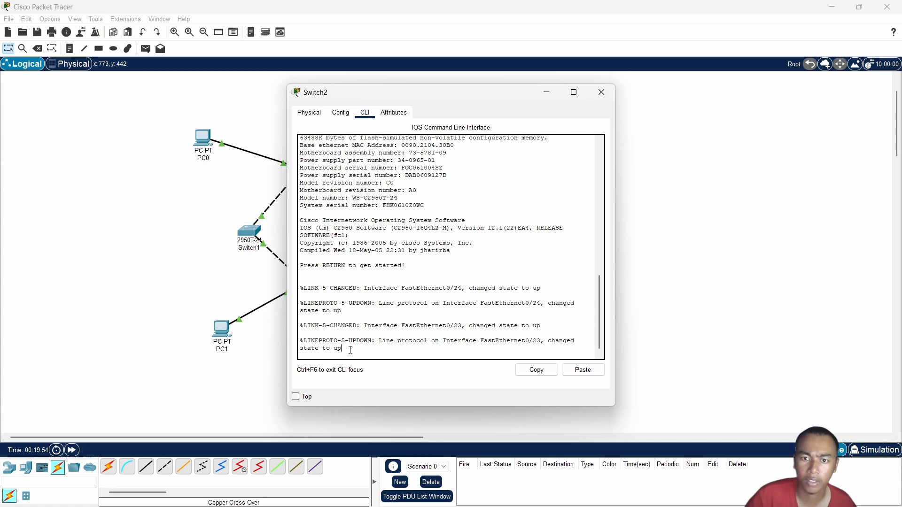
key("Return")
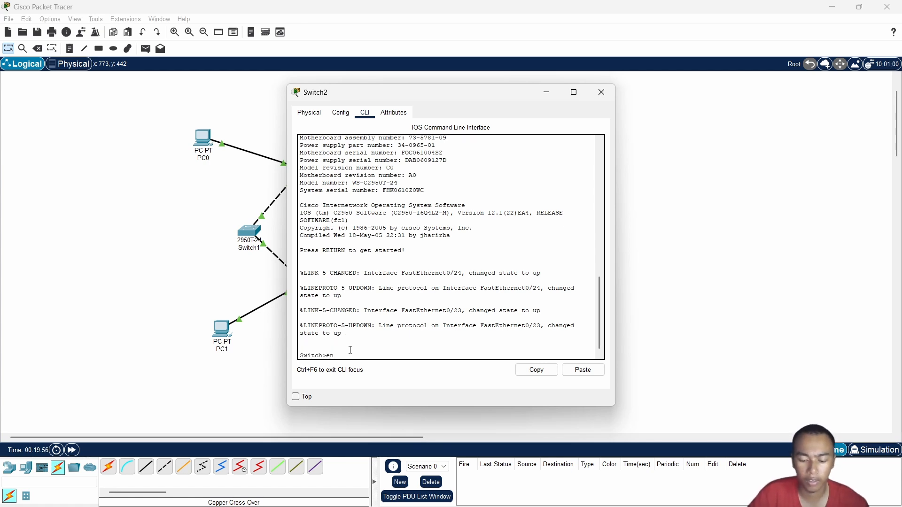
type("en")
key("Return")
type("sh")
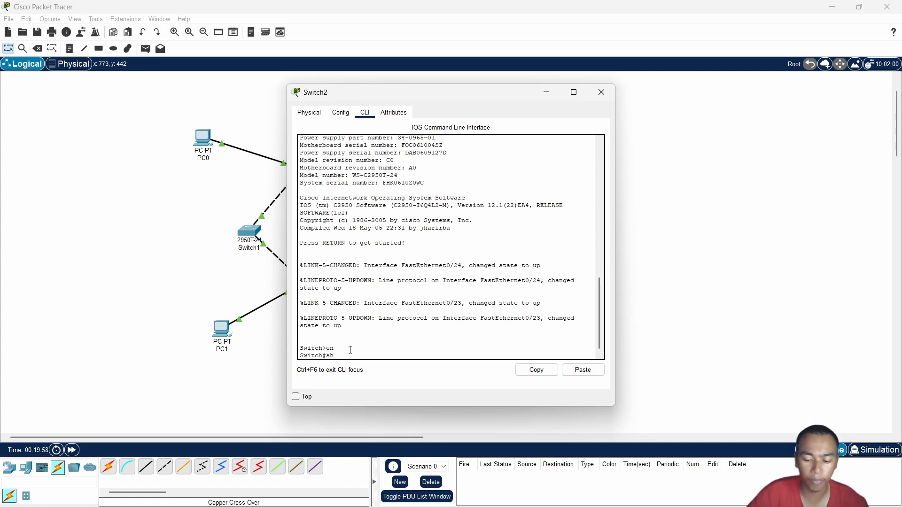
type(" spann")
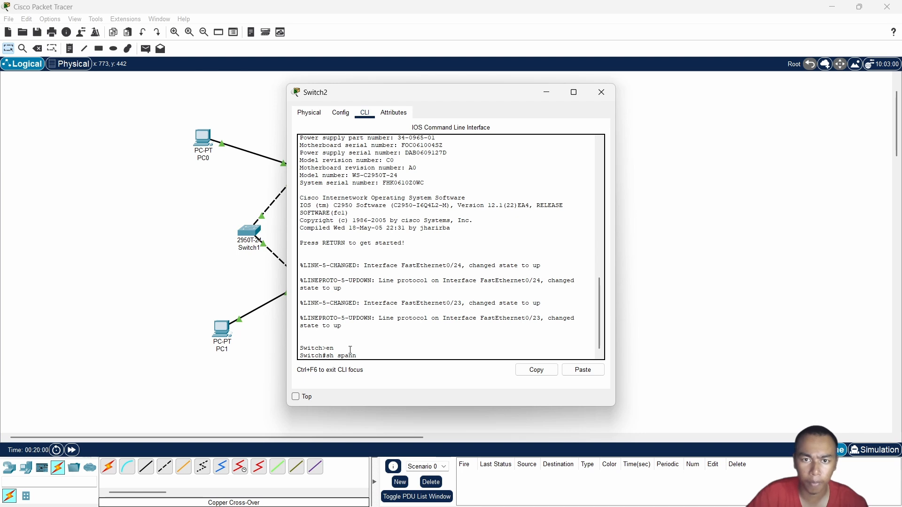
type("ing-tree")
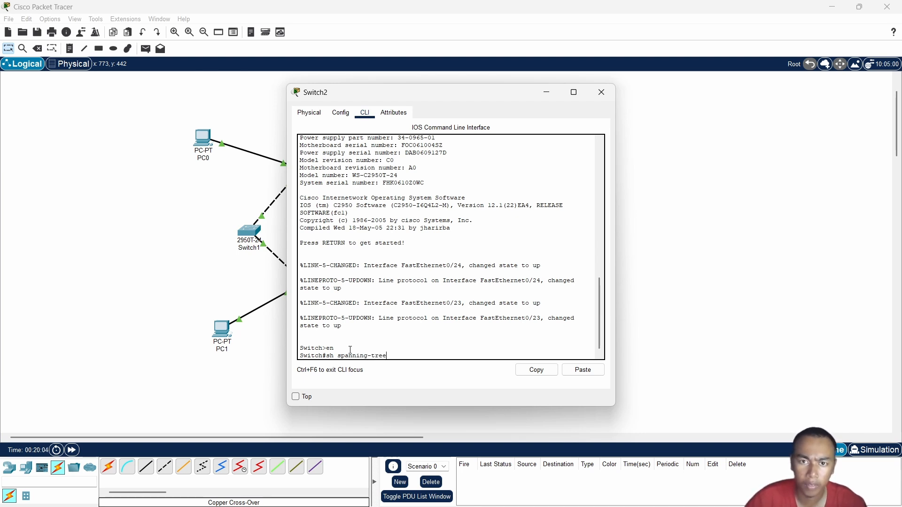
key("Return")
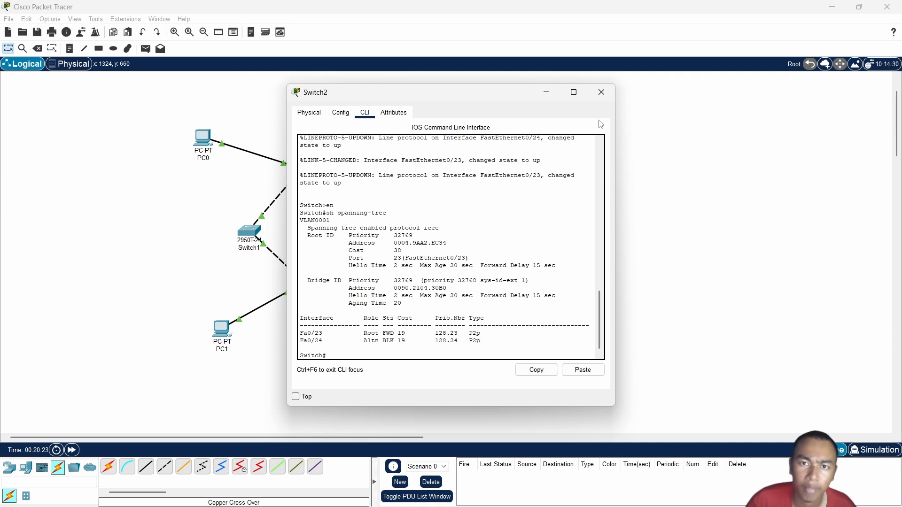
left_click(607, 97)
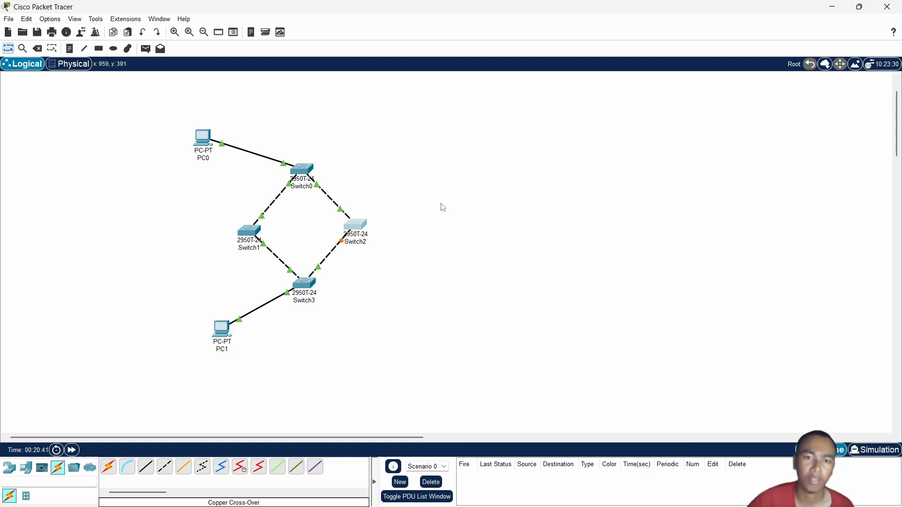
Review Switch1's spanning-tree output again, and examine the role and status of Fa0/24 in Switch2's output
left_click(253, 237)
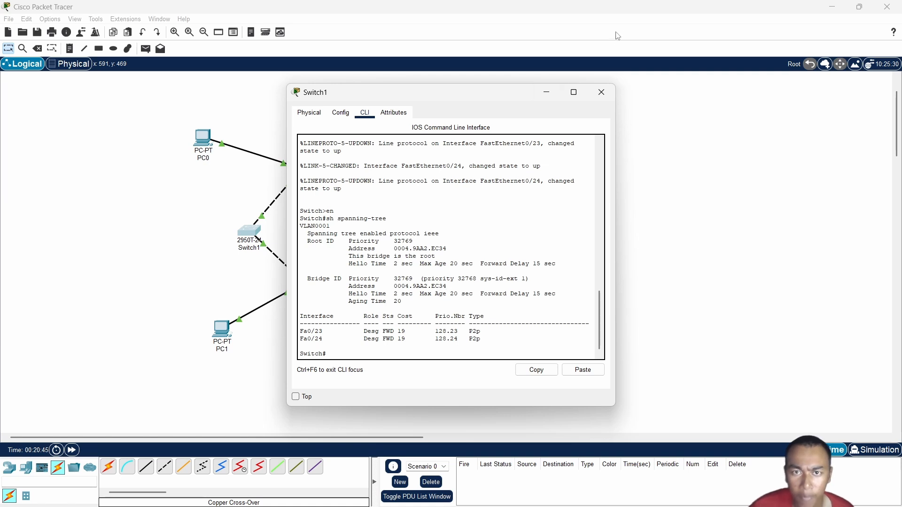
left_click(546, 93)
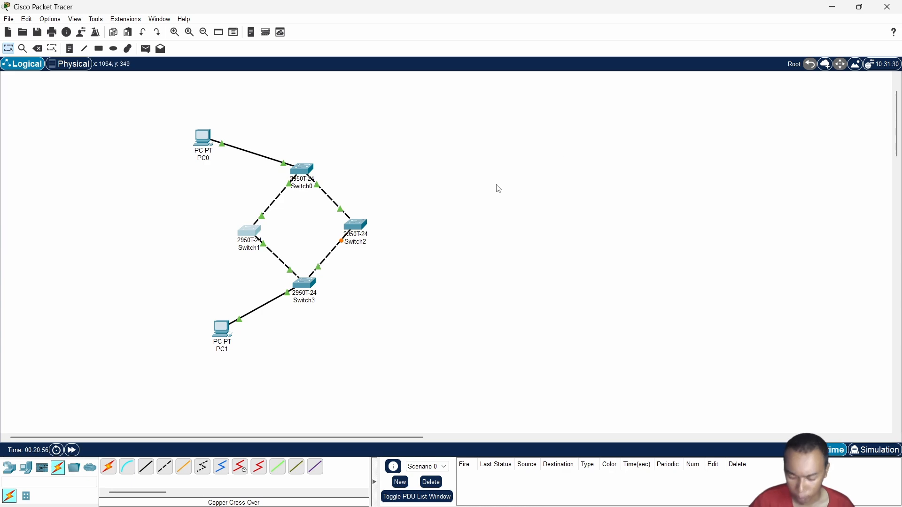
left_click(359, 227)
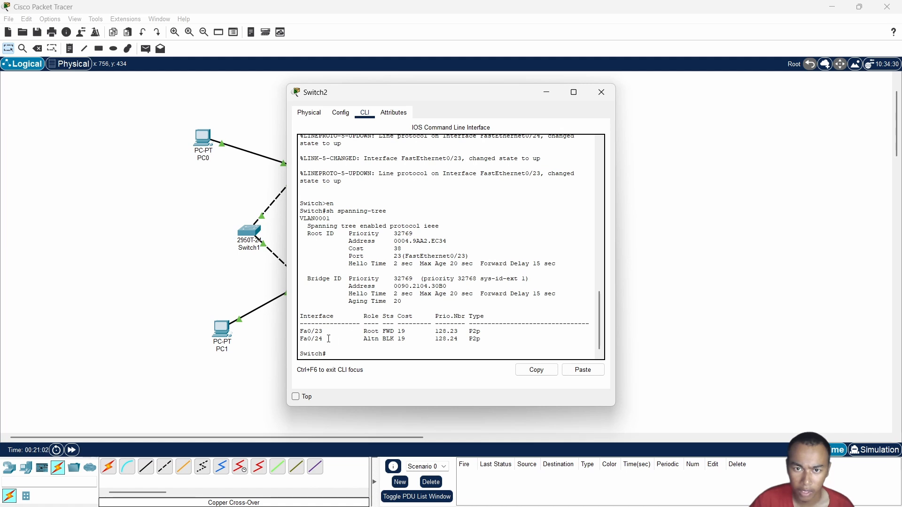
left_click_drag(304, 338, 488, 341)
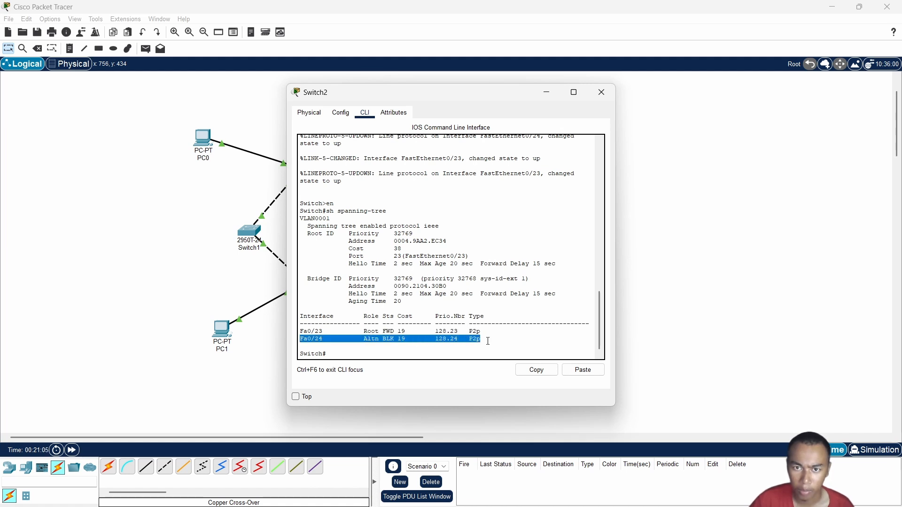
left_click(391, 343)
left_click_drag(379, 339, 391, 339)
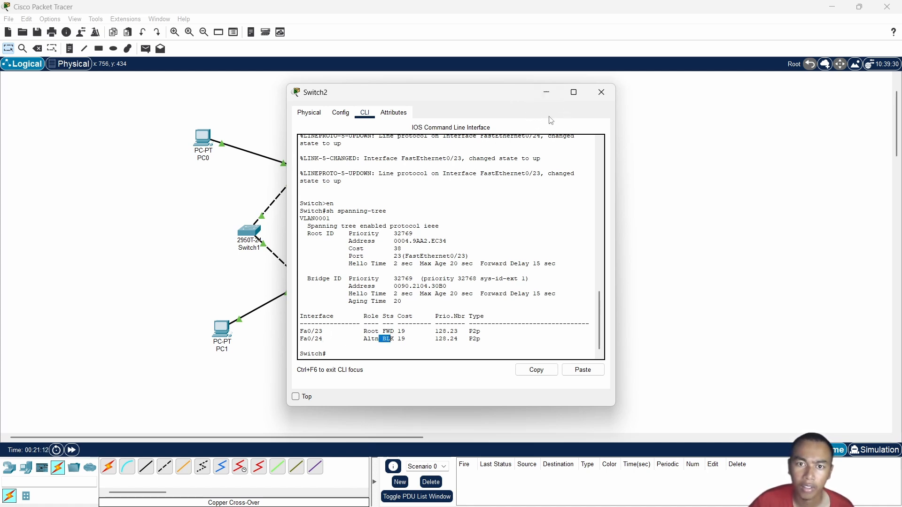
Move the Switch2 window clear of the topology so its spanning-tree output can be compared with the switch links
left_click_drag(525, 97, 564, 105)
left_click_drag(708, 115, 673, 119)
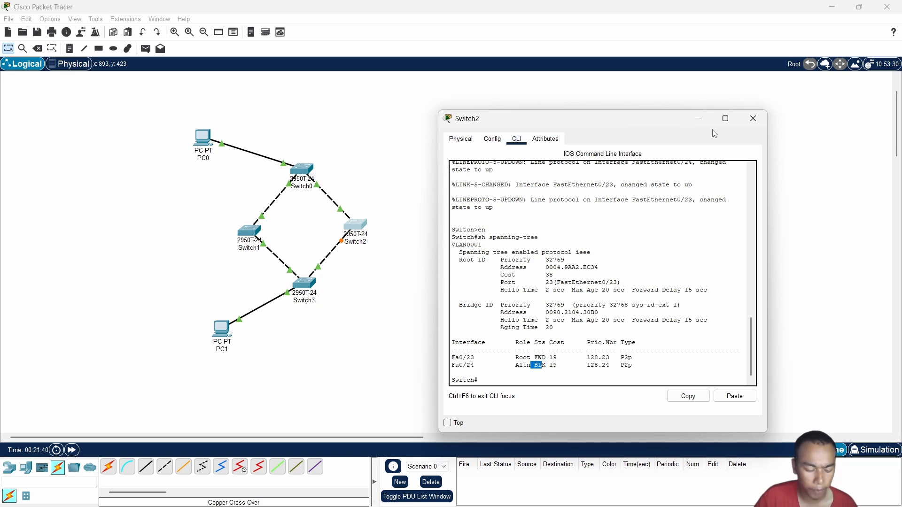
left_click_drag(652, 121, 708, 99)
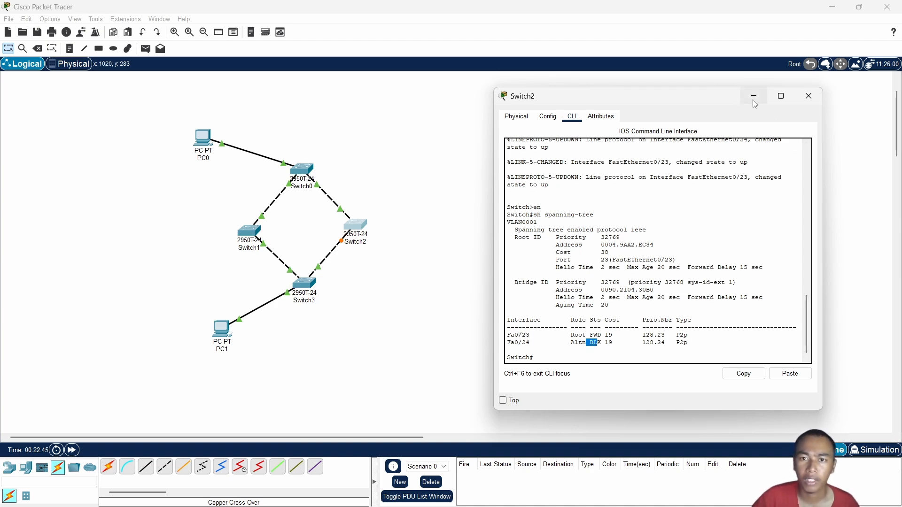
Close Switch2's window, open the Command Prompt on PC0, and move PC0's window clear of the topology
left_click(808, 96)
left_click(209, 142)
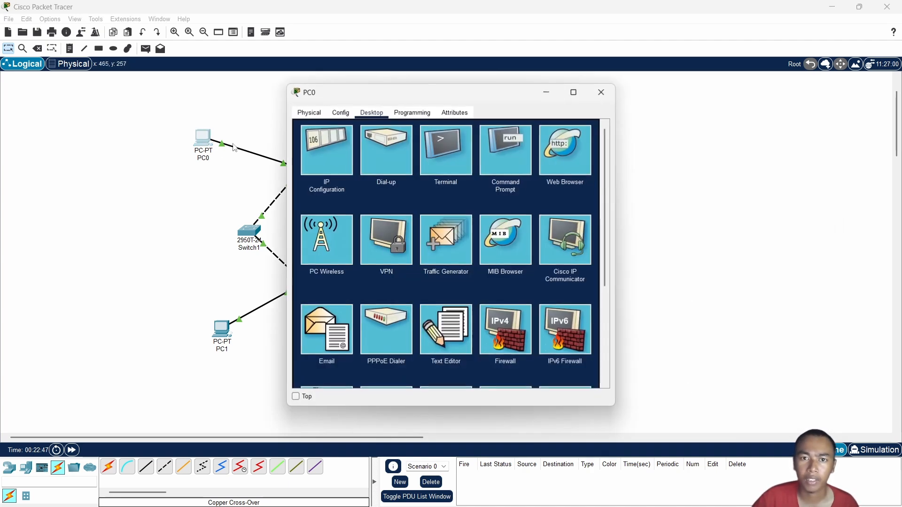
left_click(496, 150)
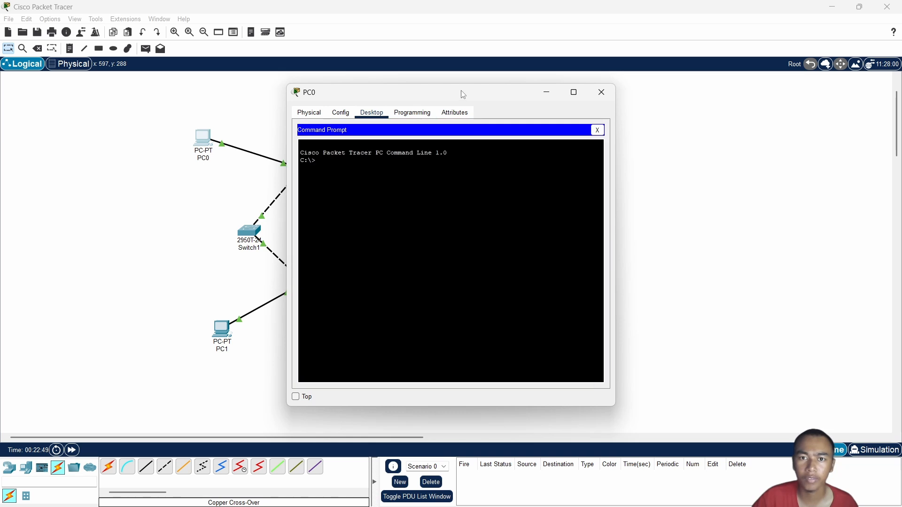
left_click_drag(459, 93, 633, 108)
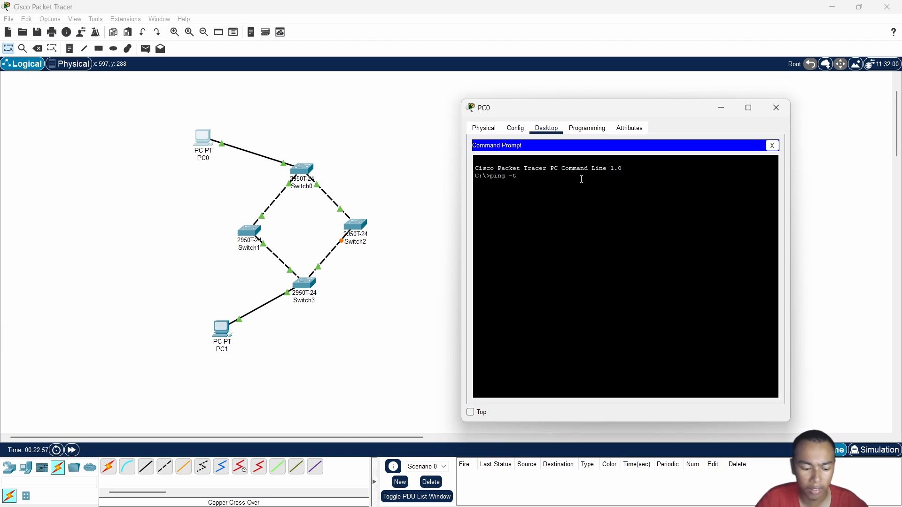
Run the continuous ping ping -t 192.168.10.10 from PC0 and move its window farther from the switch links
type("192.1")
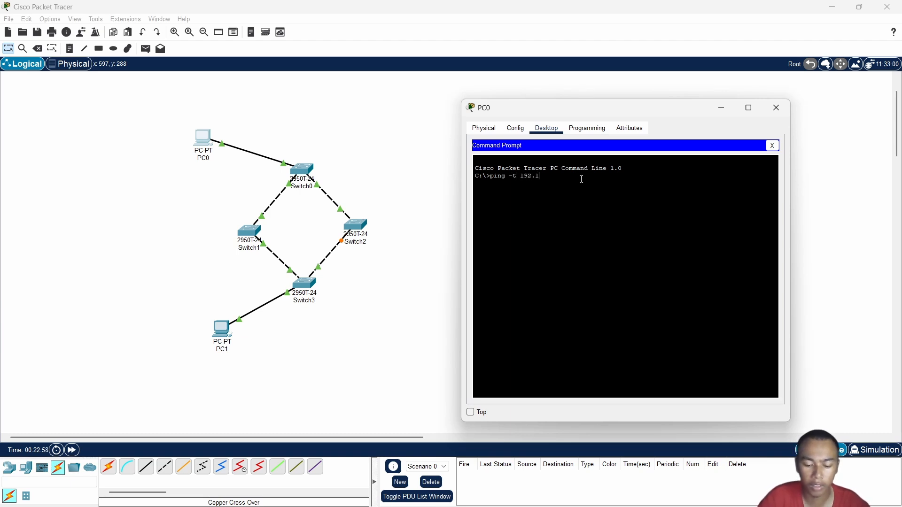
type("68")
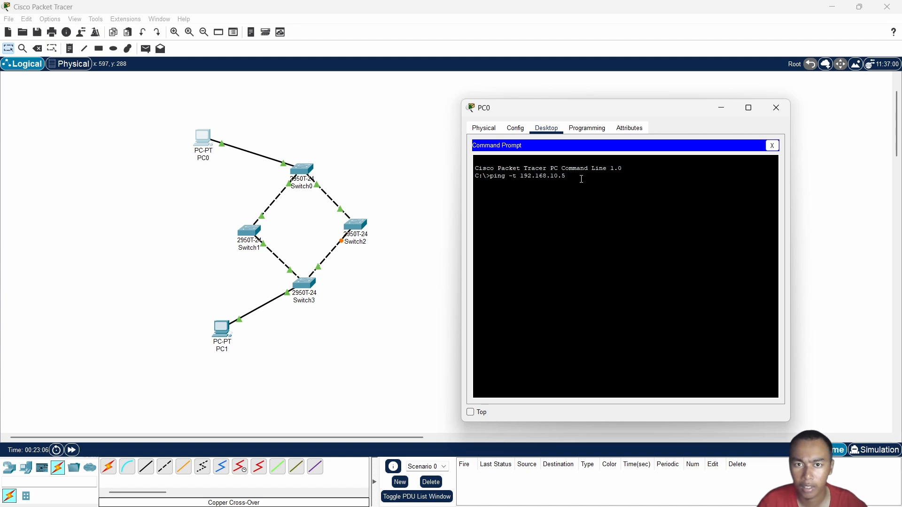
type(".10.10")
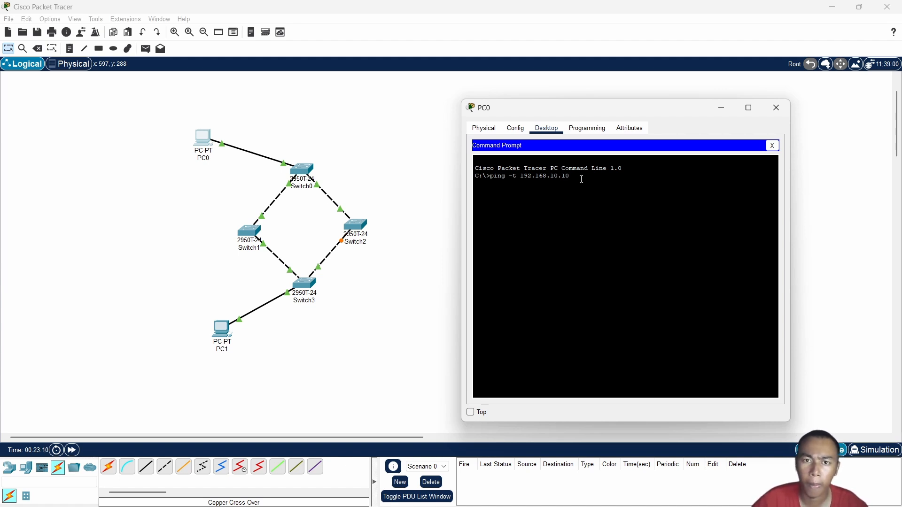
key("Return")
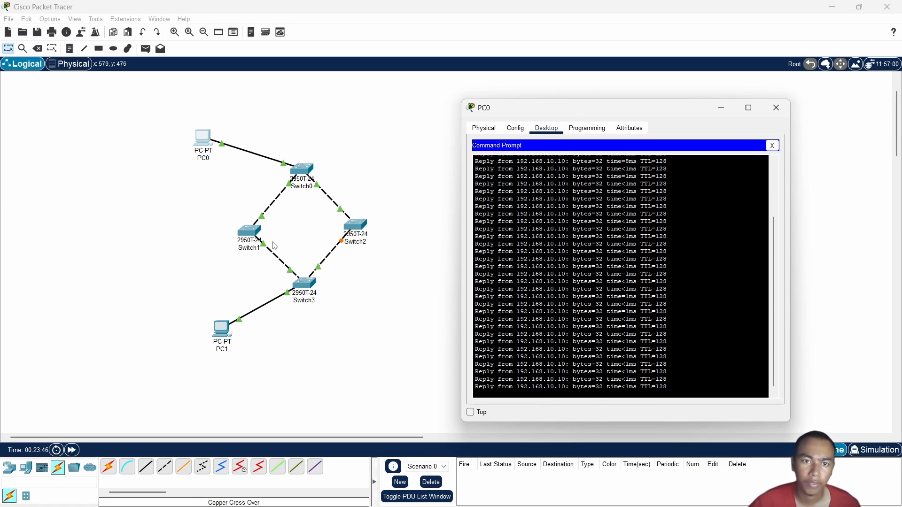
left_click_drag(541, 111, 642, 91)
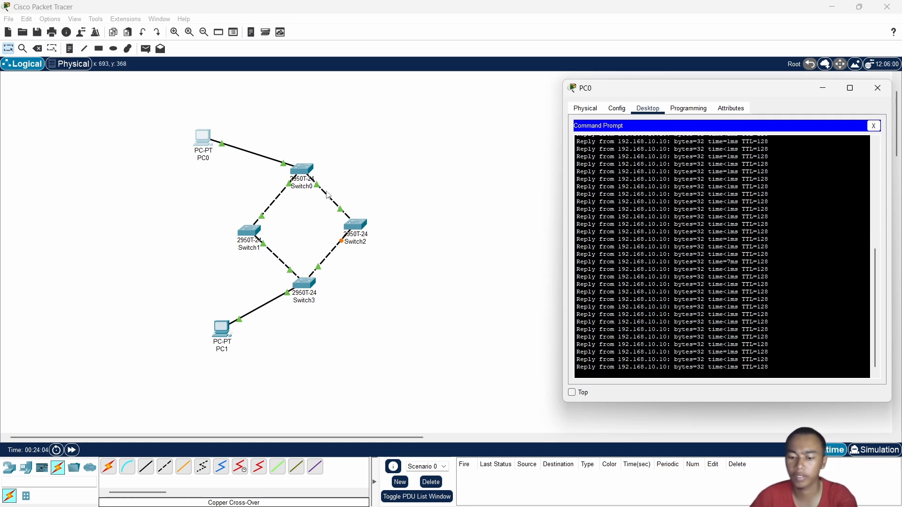
left_click(288, 270)
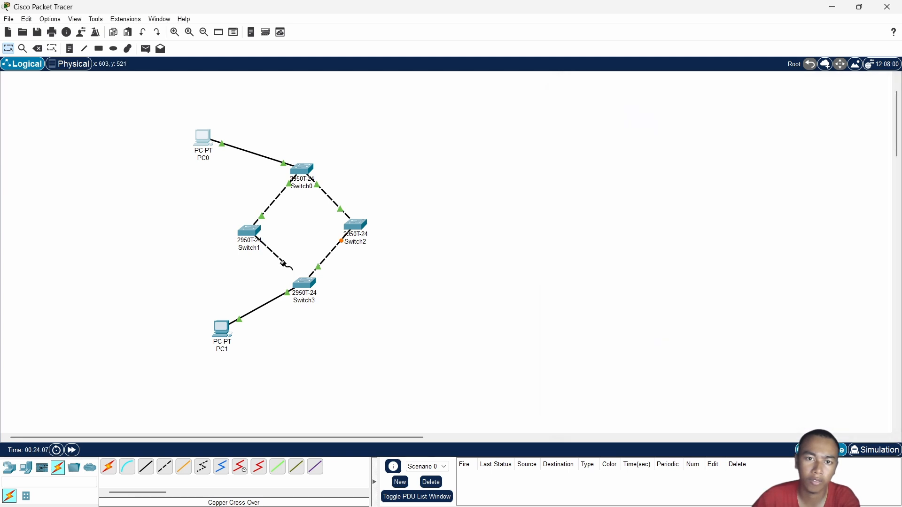
key("Delete")
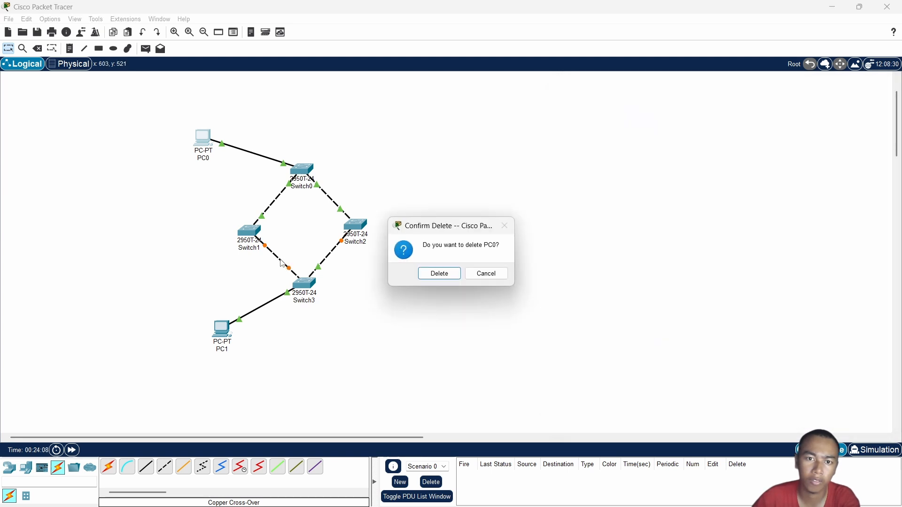
left_click(483, 273)
Delete the cross-over link between Switch1 and Switch3, leaving the delete tool when done
left_click(37, 48)
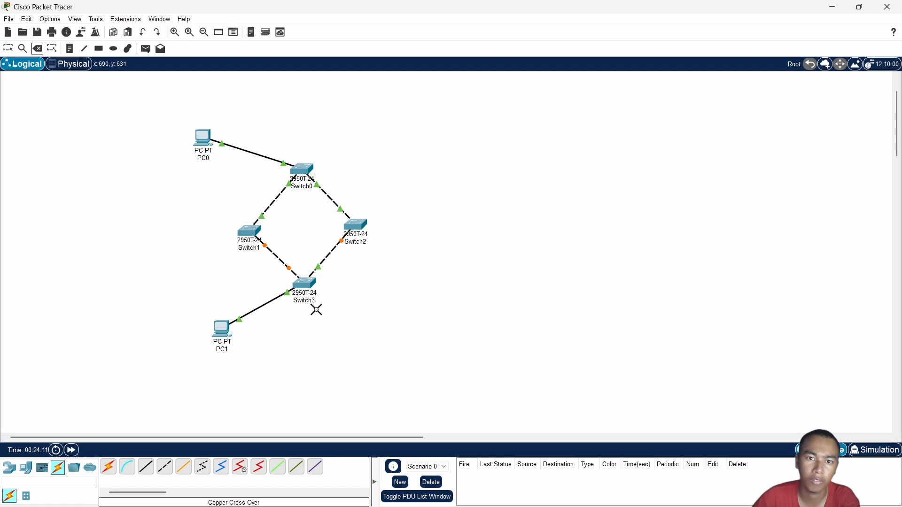
left_click(278, 258)
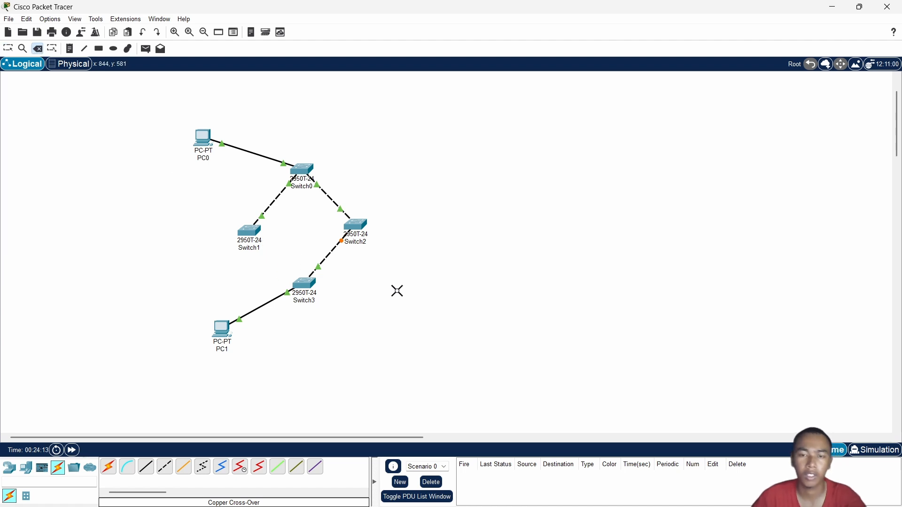
key("Escape")
Check PC0's running ping, fast-forward the simulation time, and bring PC0's Command Prompt back up
left_click(202, 138)
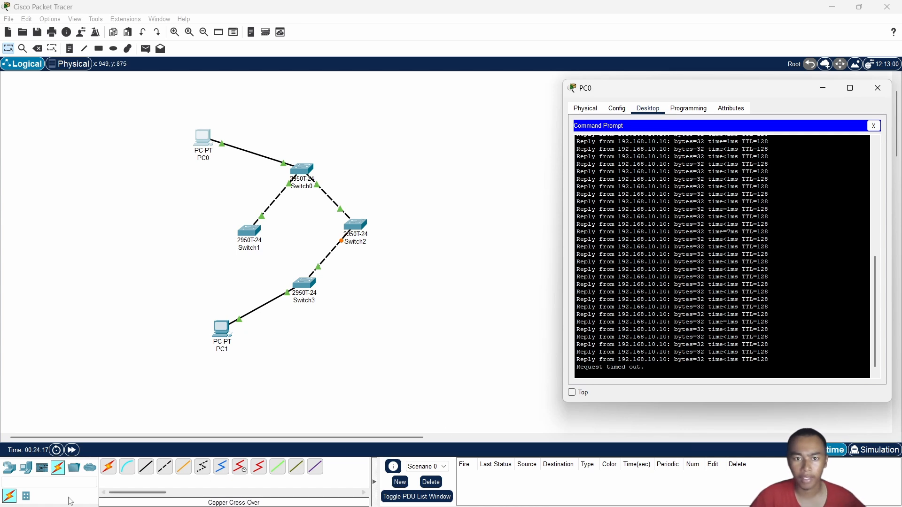
left_click(73, 451)
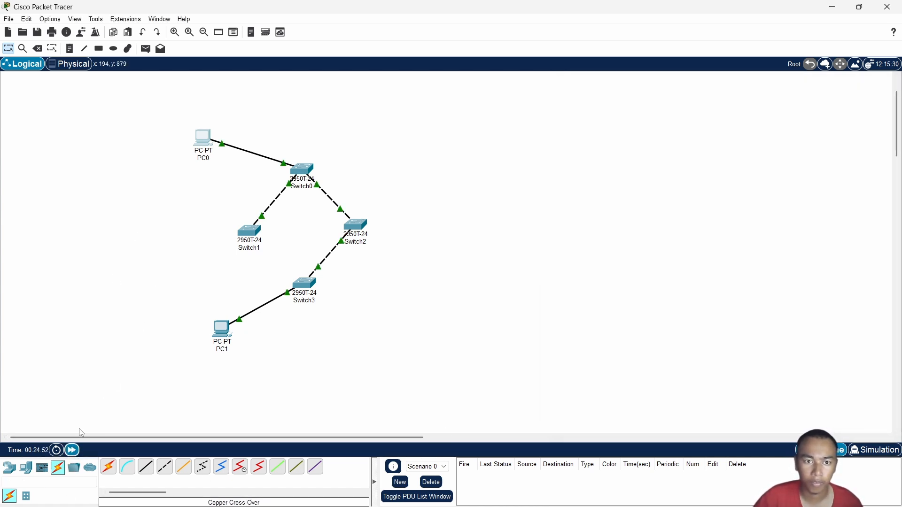
left_click(206, 141)
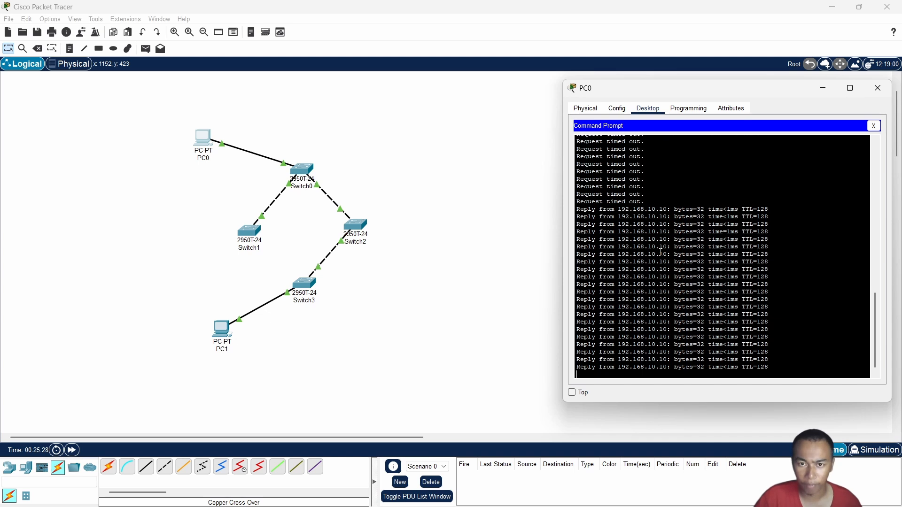
Examine PC0's continuous ping output from before and after the removal of the link between Switch1 and Switch3
scroll(682, 293, "up", 3)
scroll(708, 285, "down", 5)
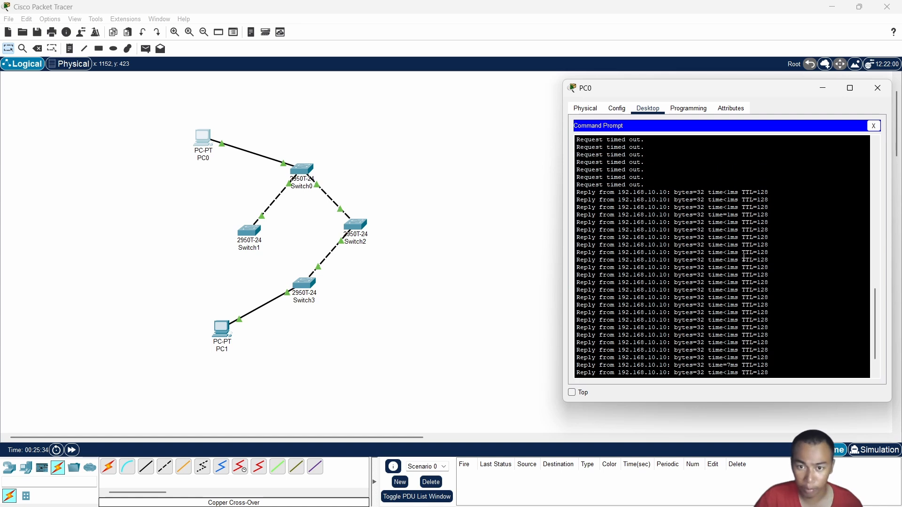
scroll(735, 257, "up", 5)
scroll(731, 257, "down", 5)
scroll(727, 256, "up", 3)
scroll(727, 256, "down", 3)
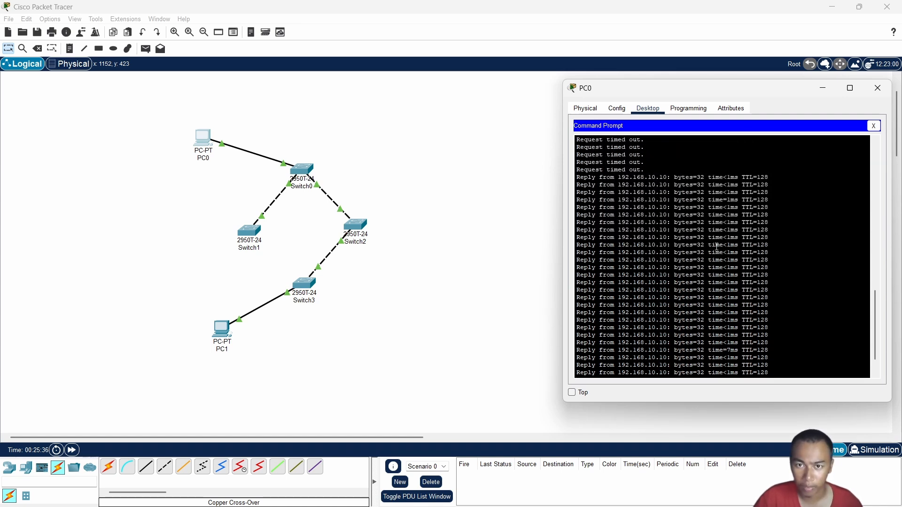
scroll(765, 236, "up", 3)
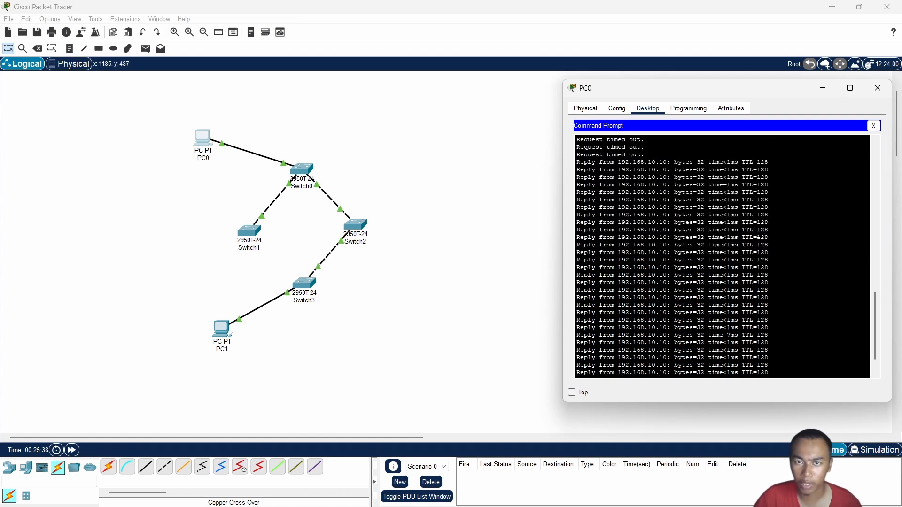
scroll(758, 234, "down", 3)
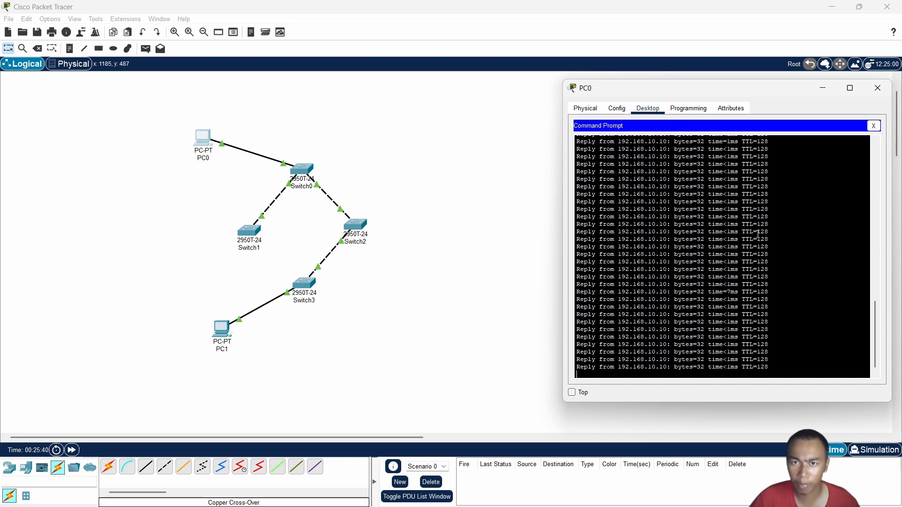
scroll(765, 235, "up", 3)
scroll(767, 235, "down", 3)
scroll(769, 236, "up", 3)
scroll(769, 236, "down", 3)
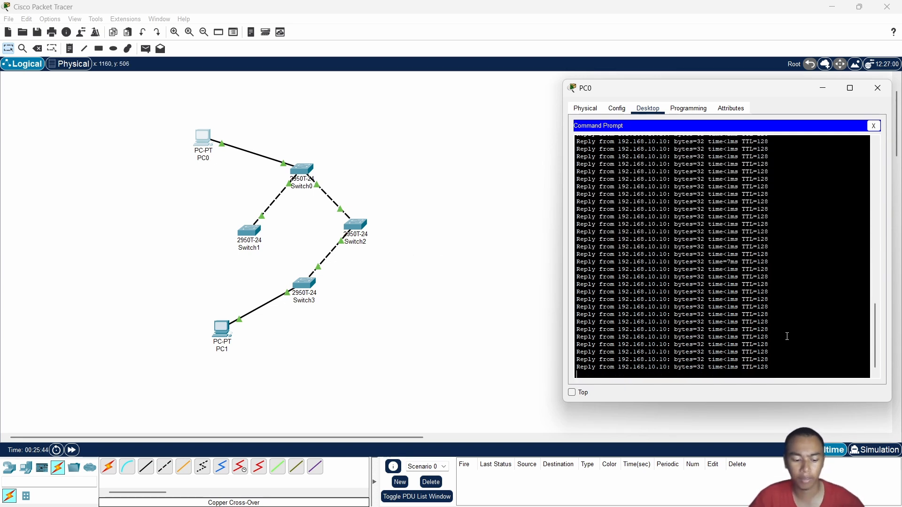
Stop PC0's continuous ping and review its output around the moment the switch link was removed
key("ctrl+c")
scroll(782, 324, "up", 5)
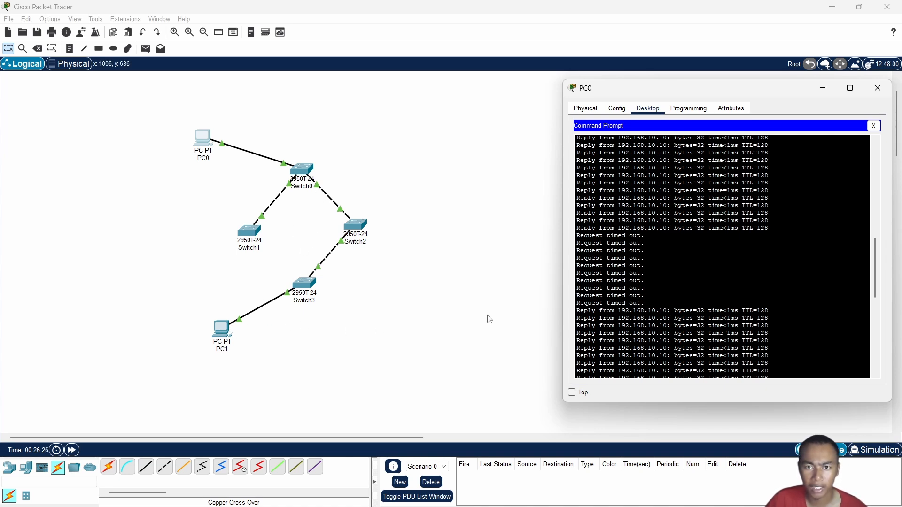
key("ctrl+c")
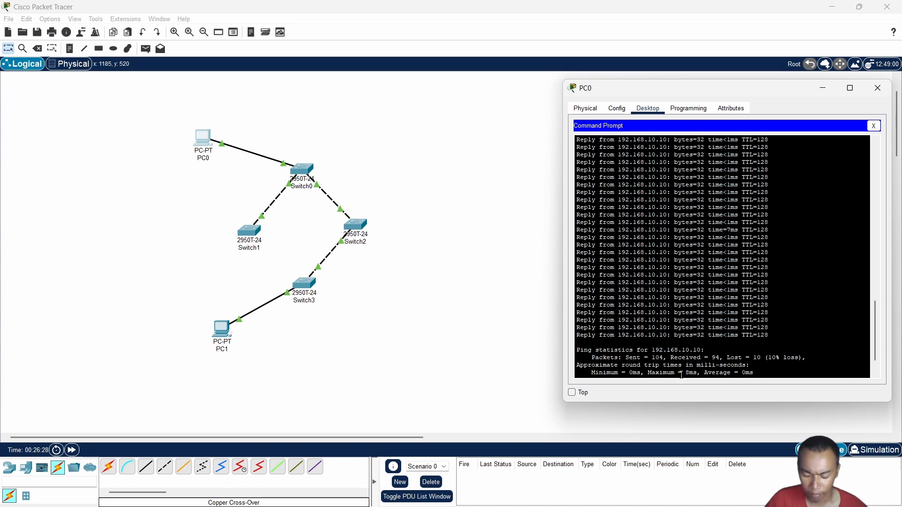
scroll(707, 375, "up", 10)
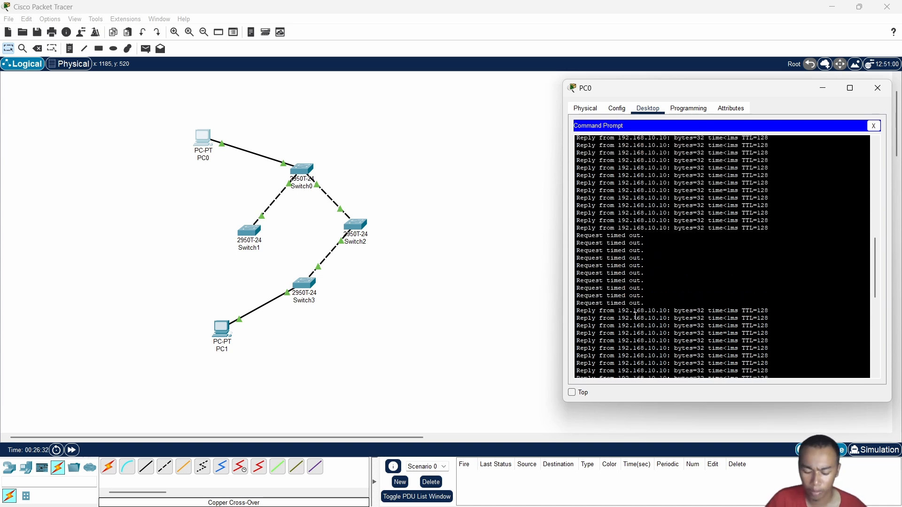
scroll(629, 305, "down", 5)
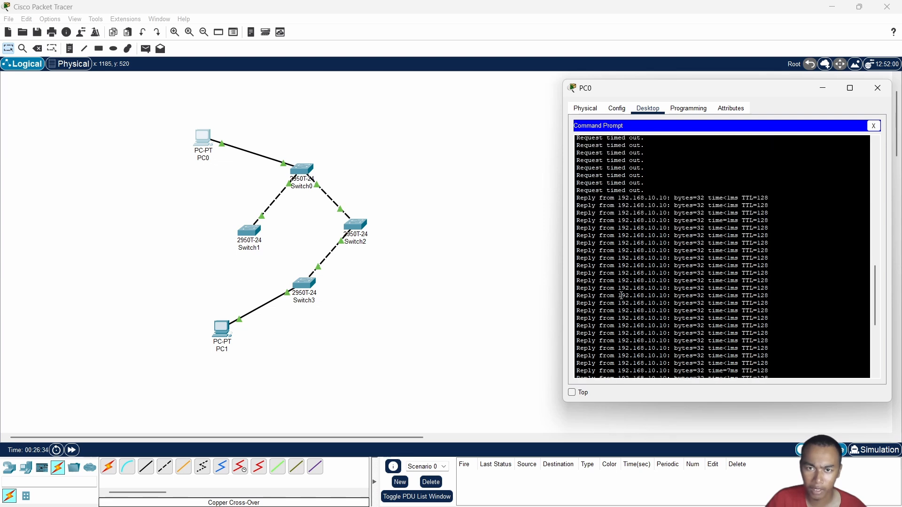
scroll(620, 295, "up", 3)
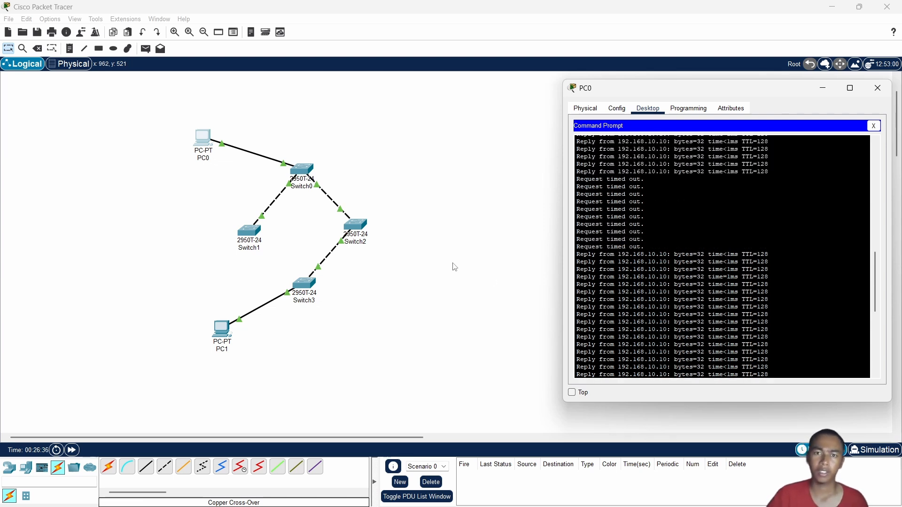